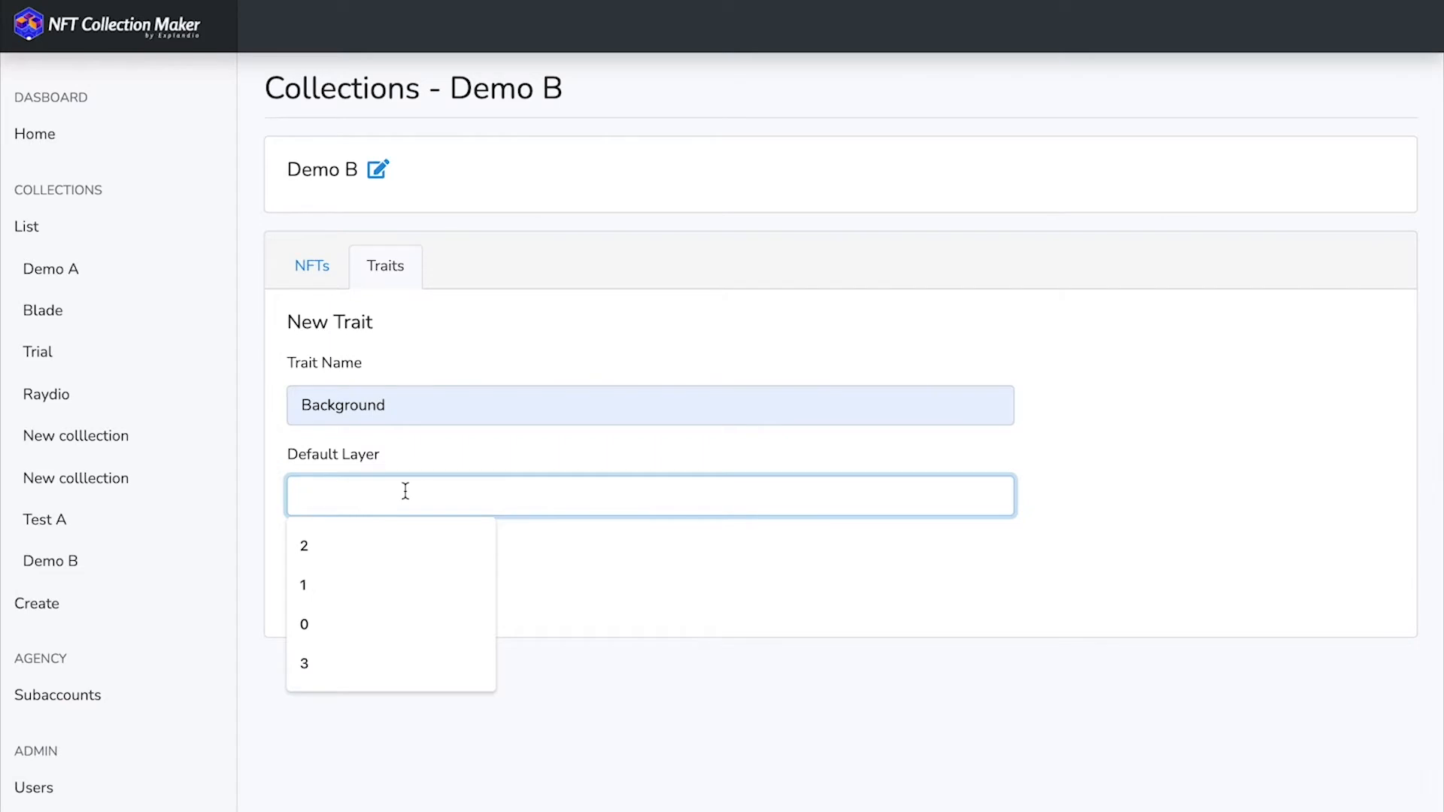
- Save the Background trait with default layer 1 and add a Body trait with default layer 2 to Demo B
type("1")
left_click(313, 594)
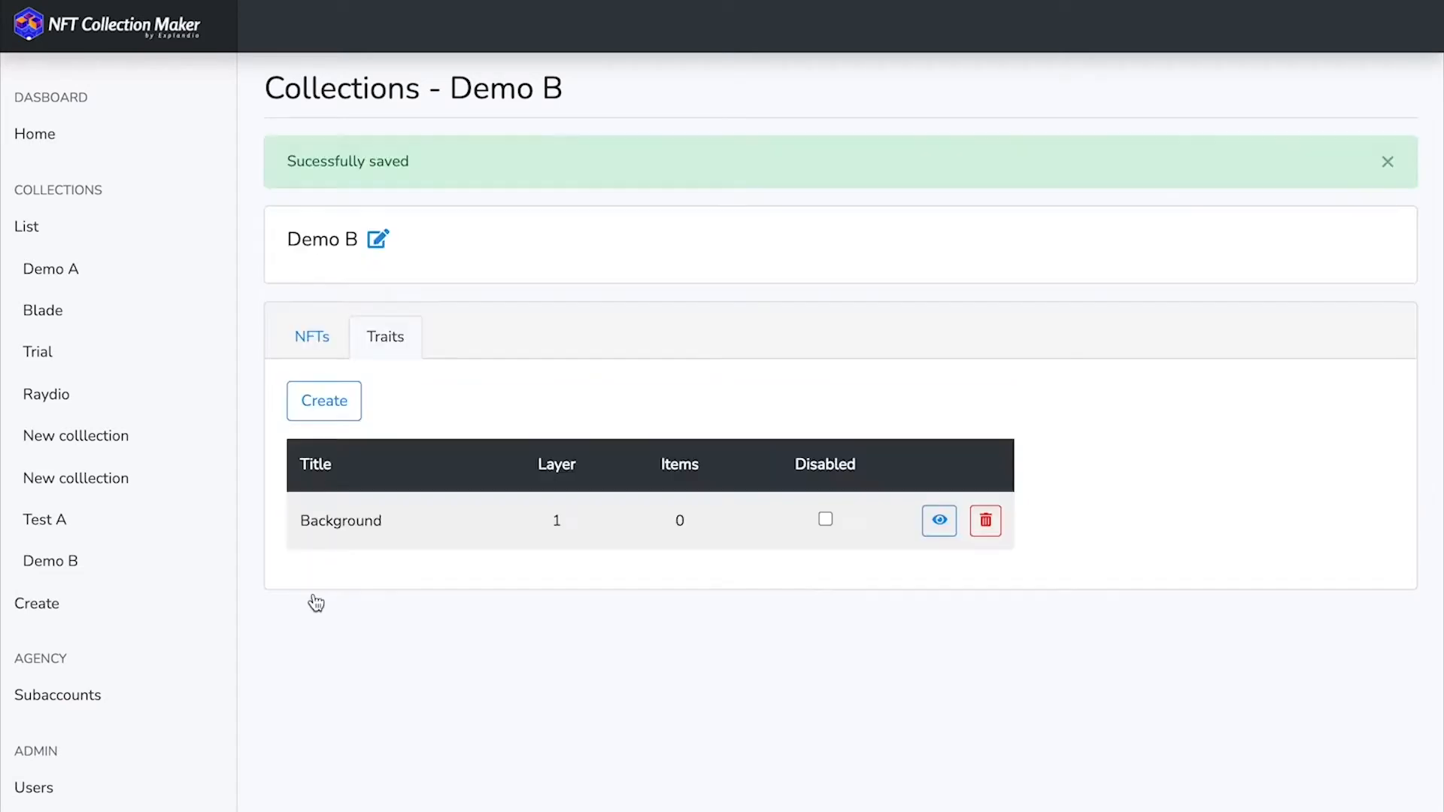
left_click(325, 419)
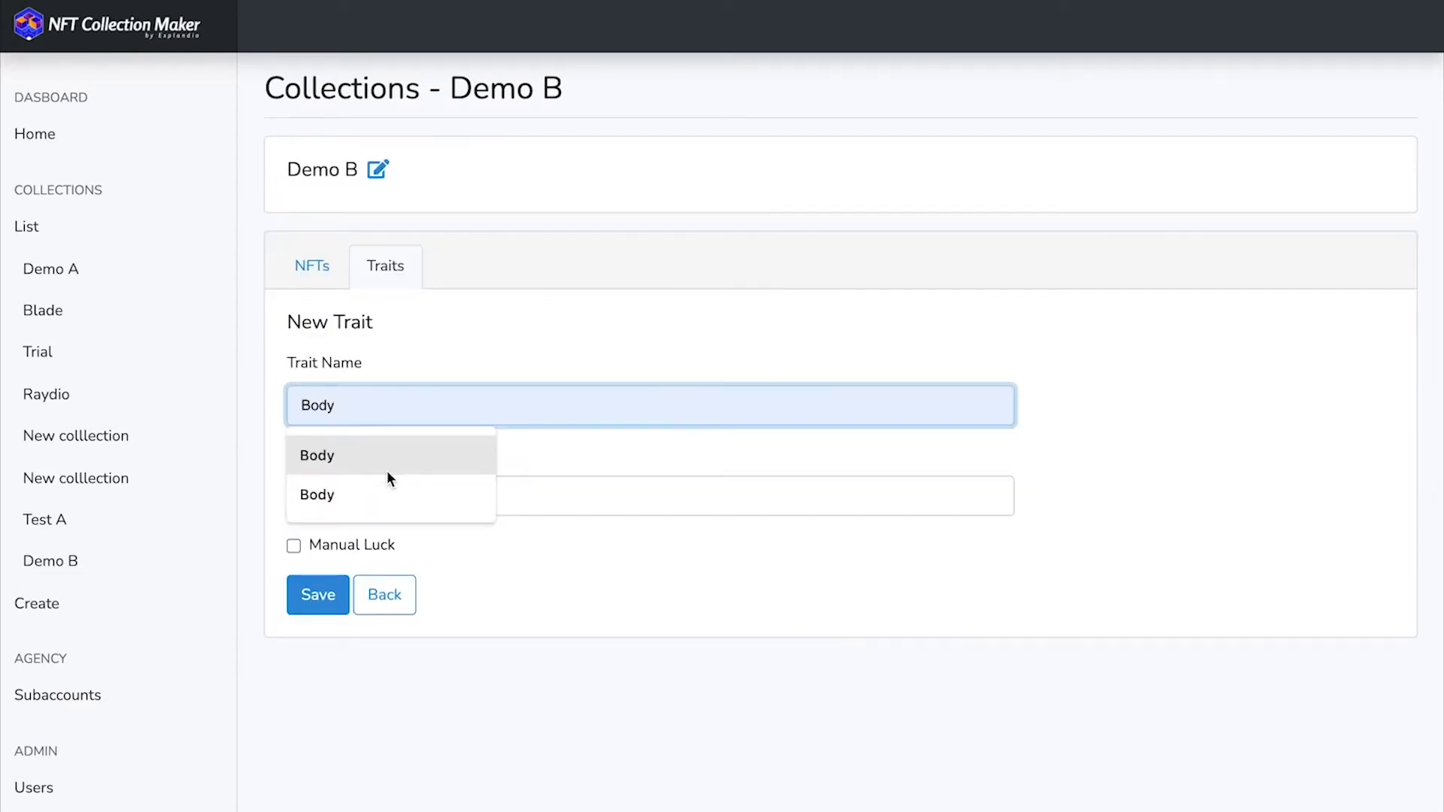
left_click(382, 466)
left_click(371, 494)
type("2")
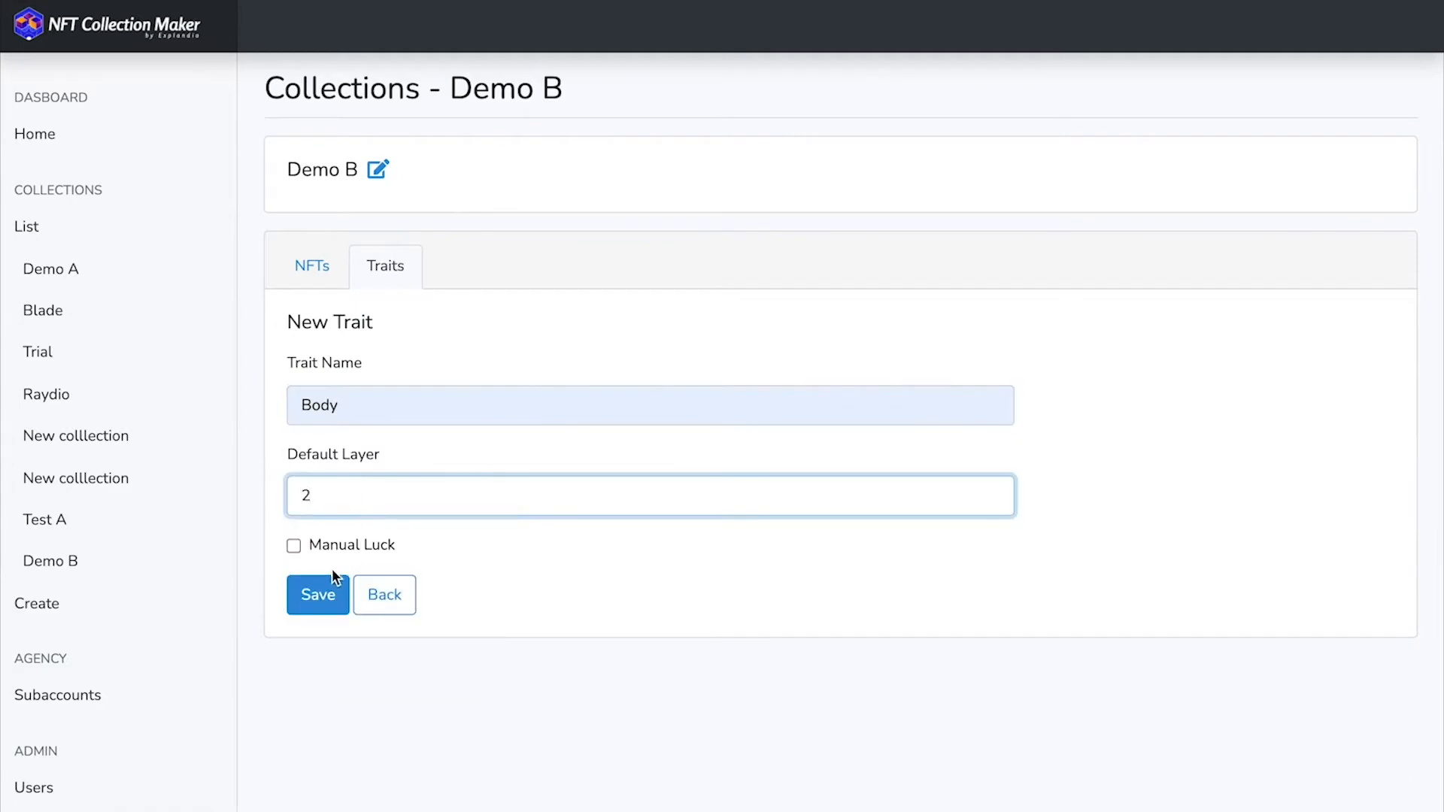
left_click(322, 594)
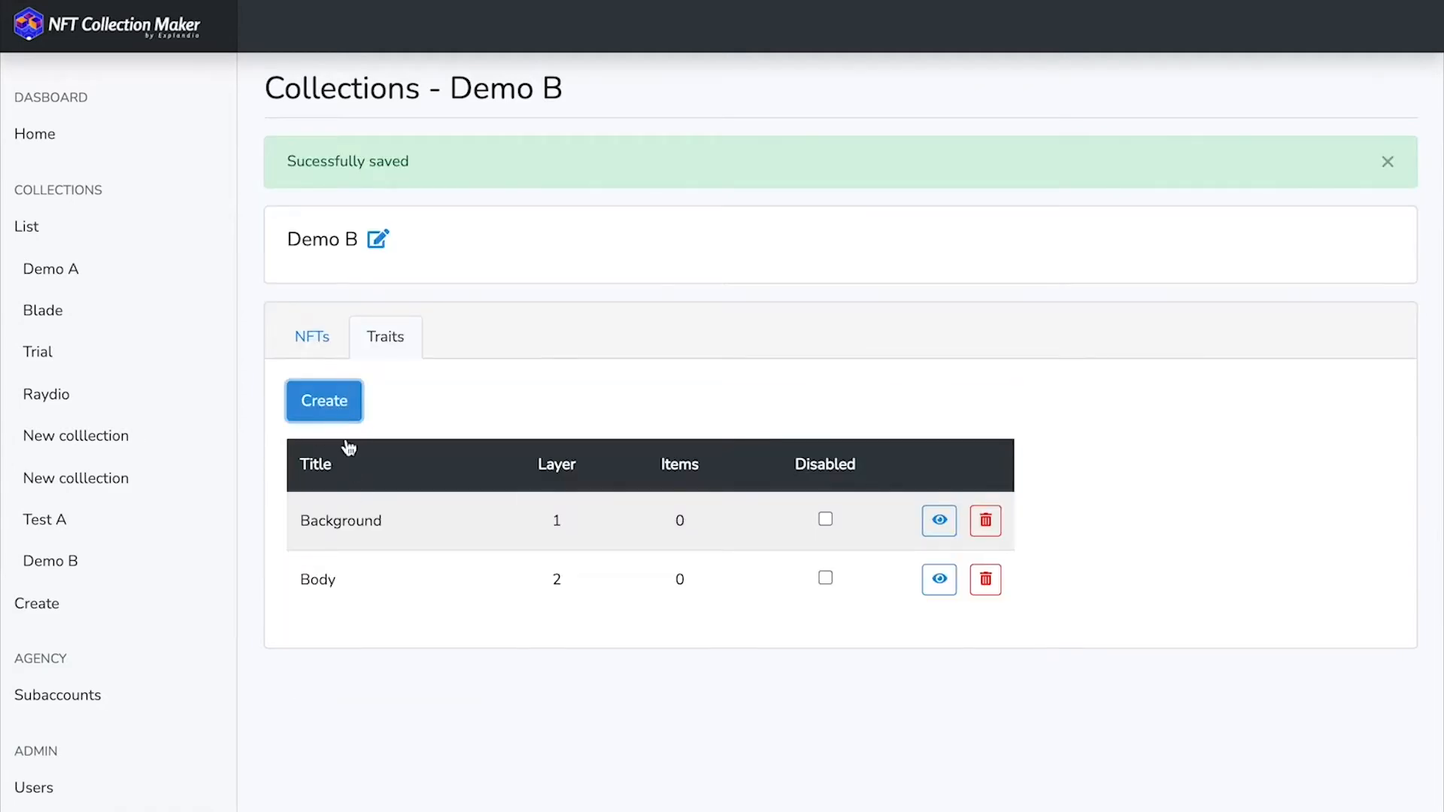
- Add a Hair trait with default layer 3 to the Demo B collection
left_click(328, 402)
left_click(380, 502)
left_click(382, 508)
type("3")
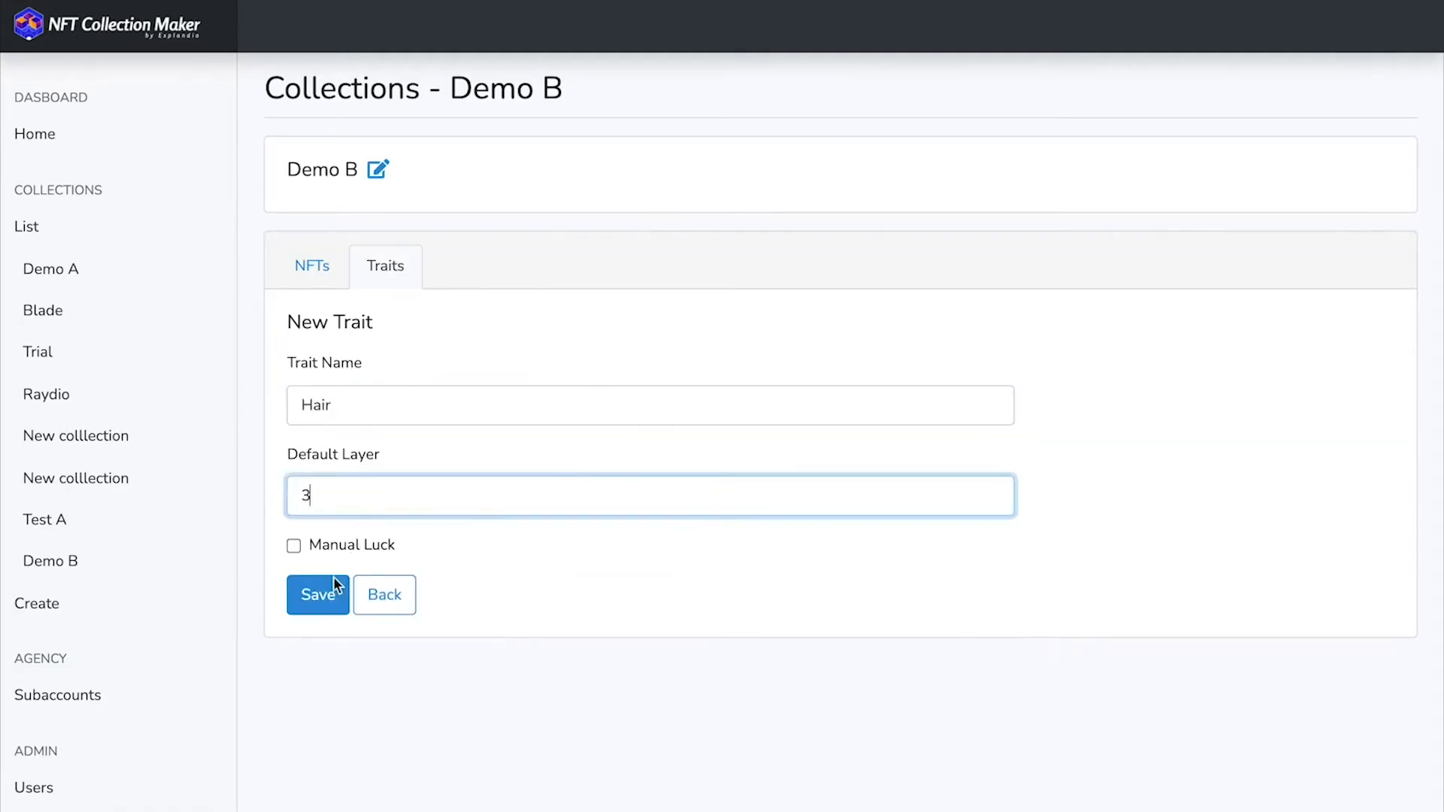
left_click(322, 594)
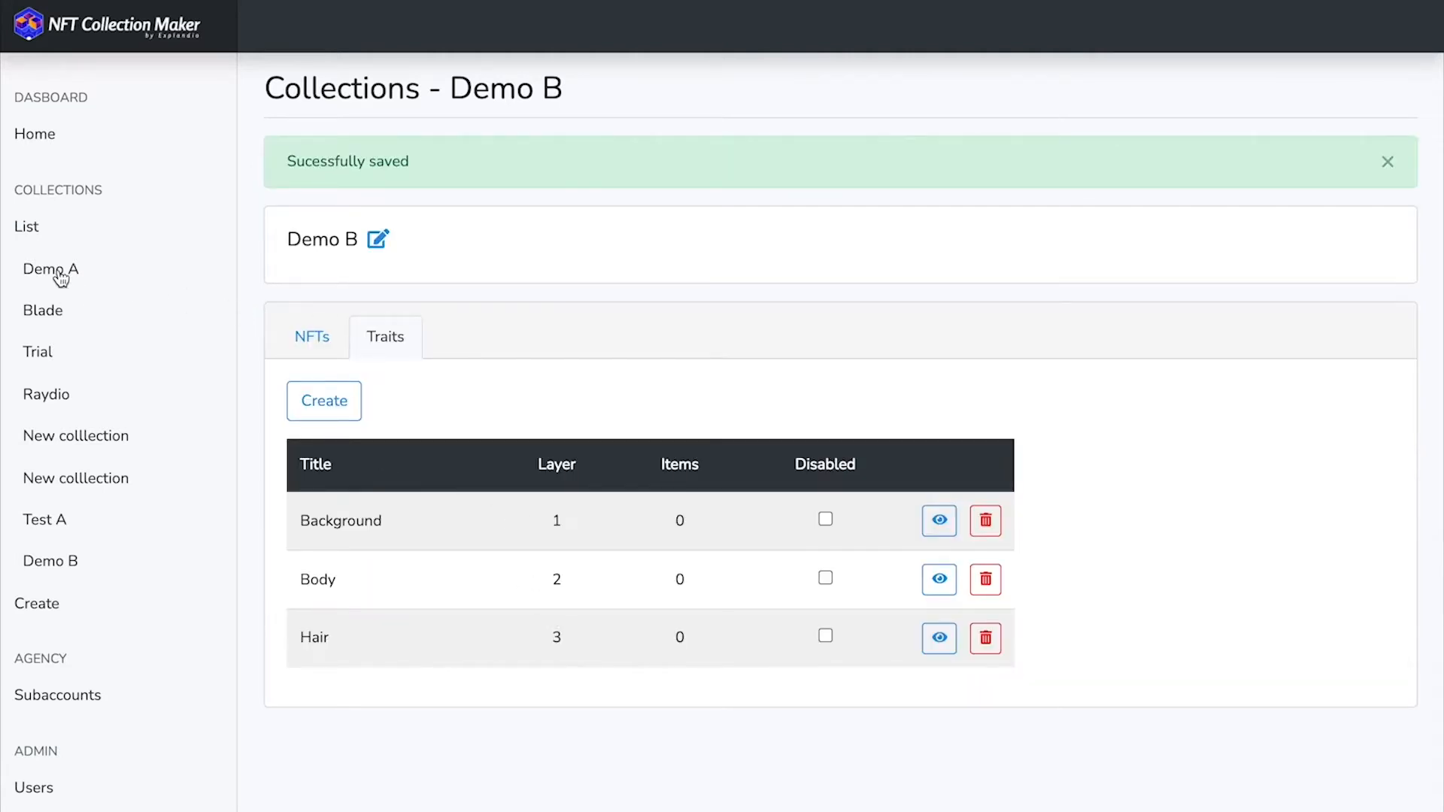
- Open the Demo A collection and look through its generated NFTs
left_click(61, 279)
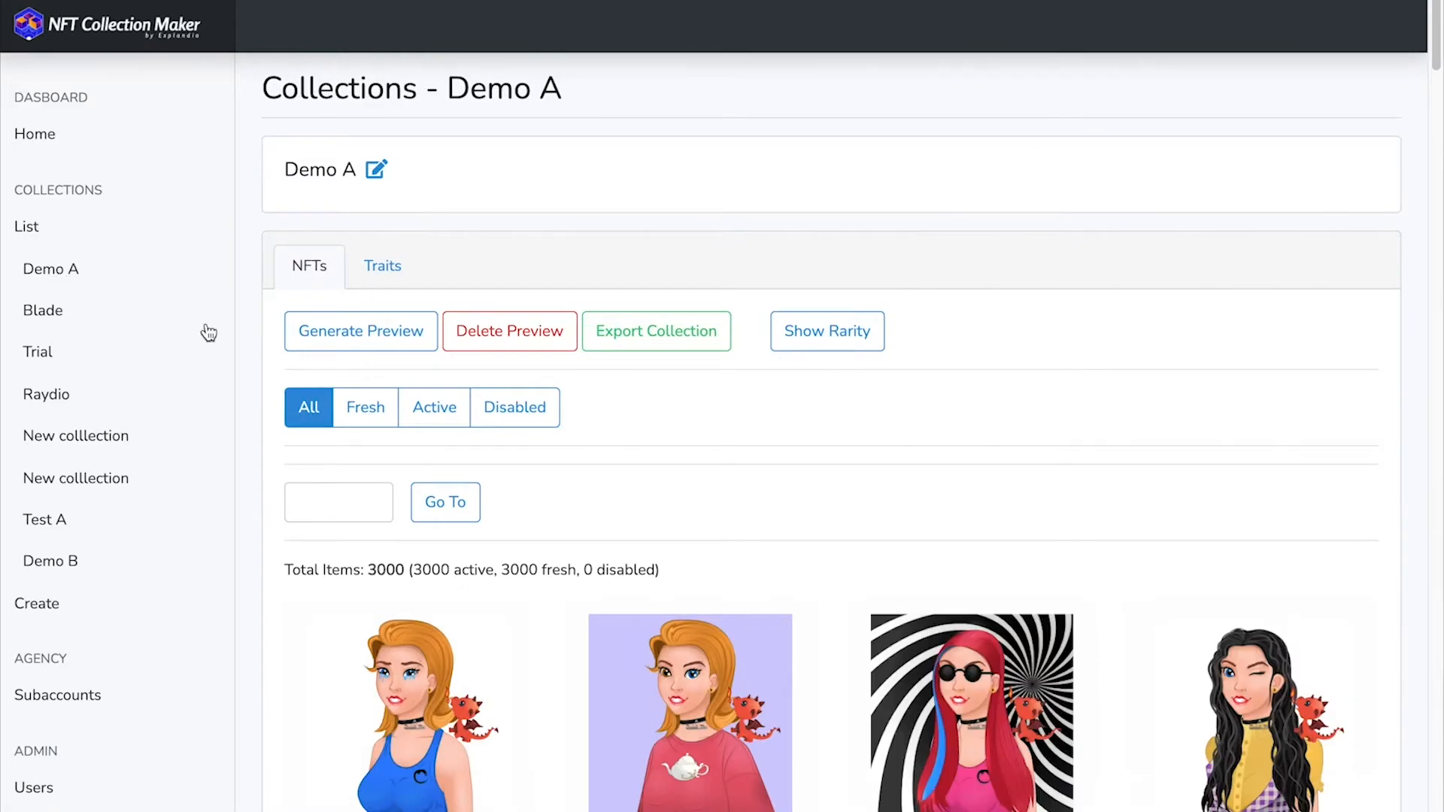
left_click_drag(1427, 84, 1427, 179)
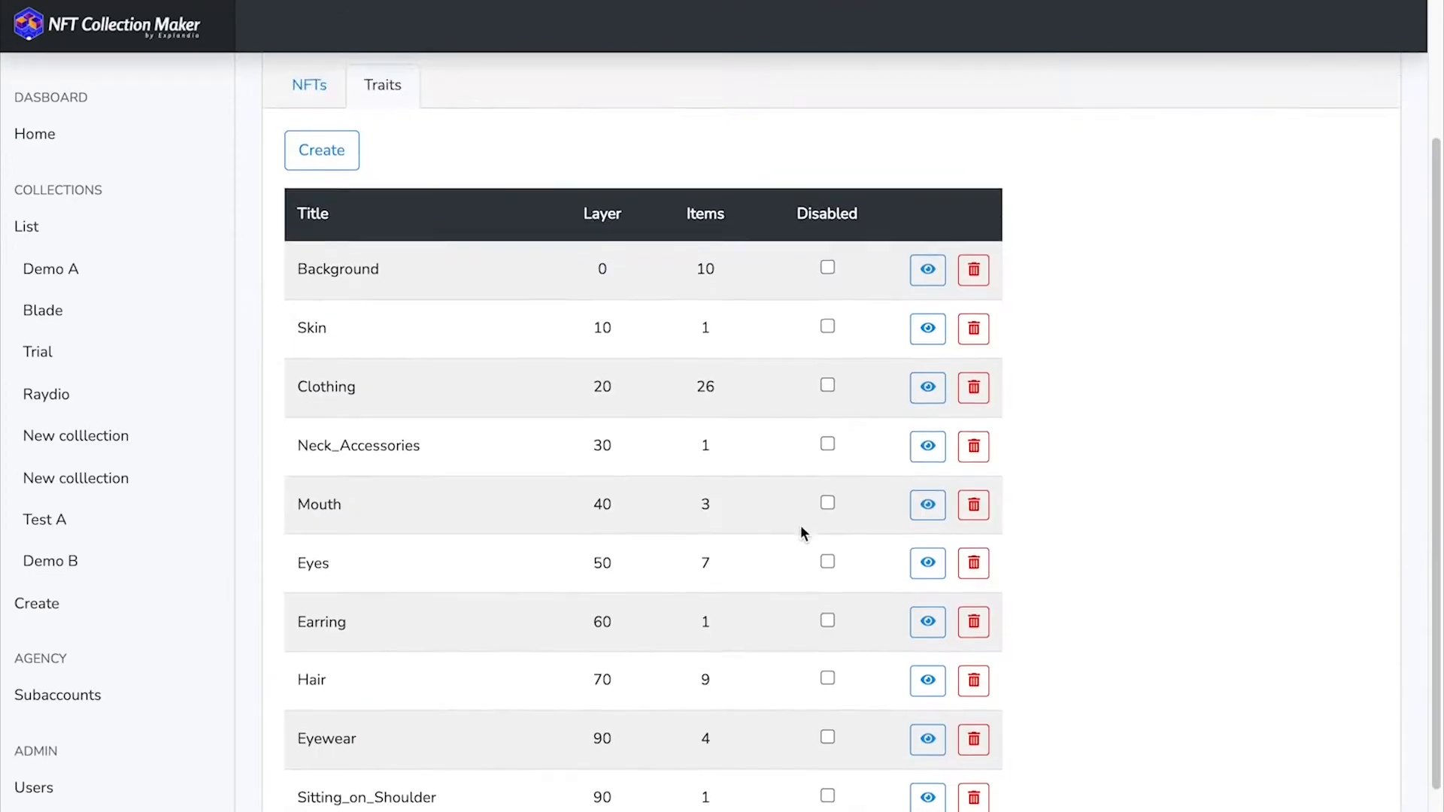
scroll(800, 532, "down", 1)
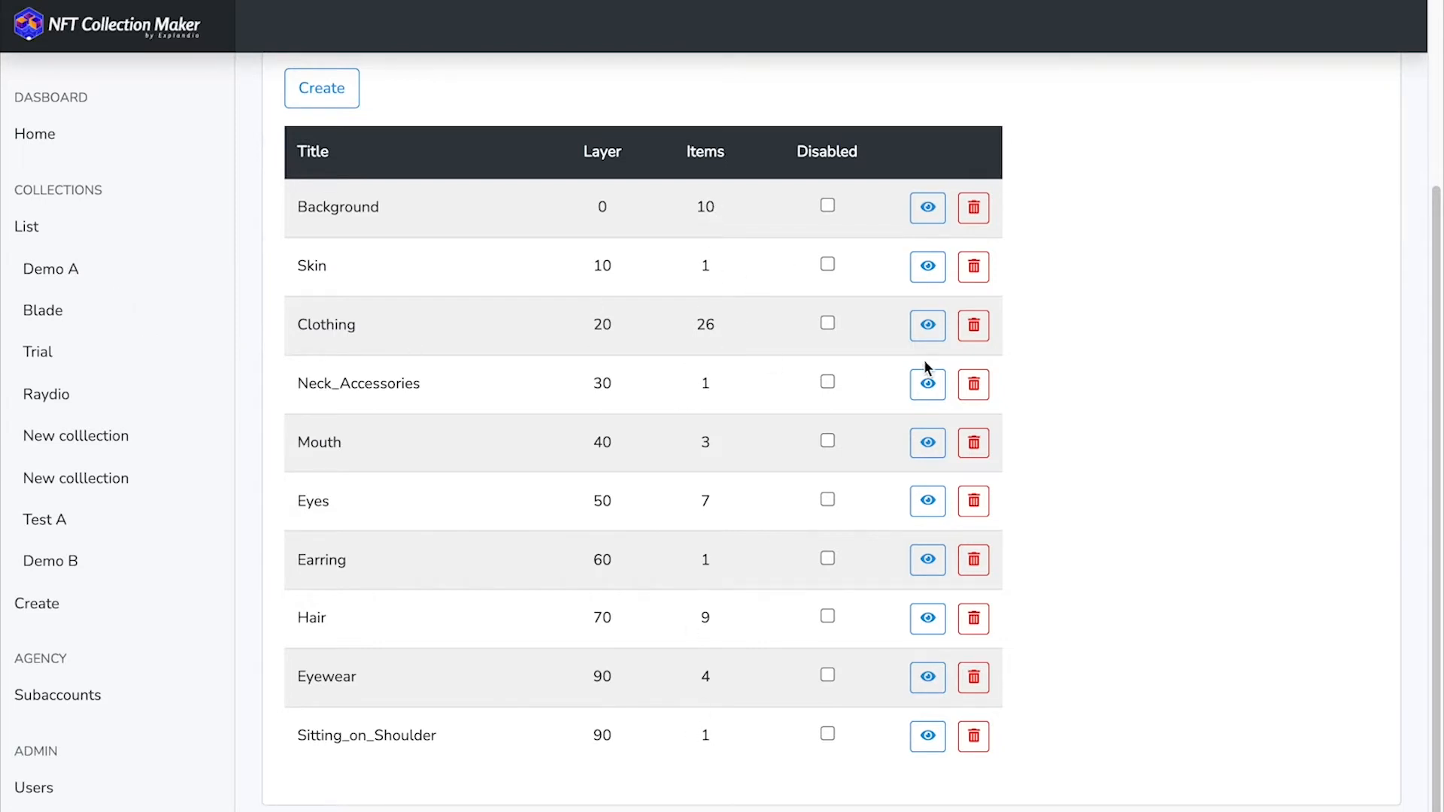
- Open Demo A's Clothing trait and look through its clothing values
left_click(927, 329)
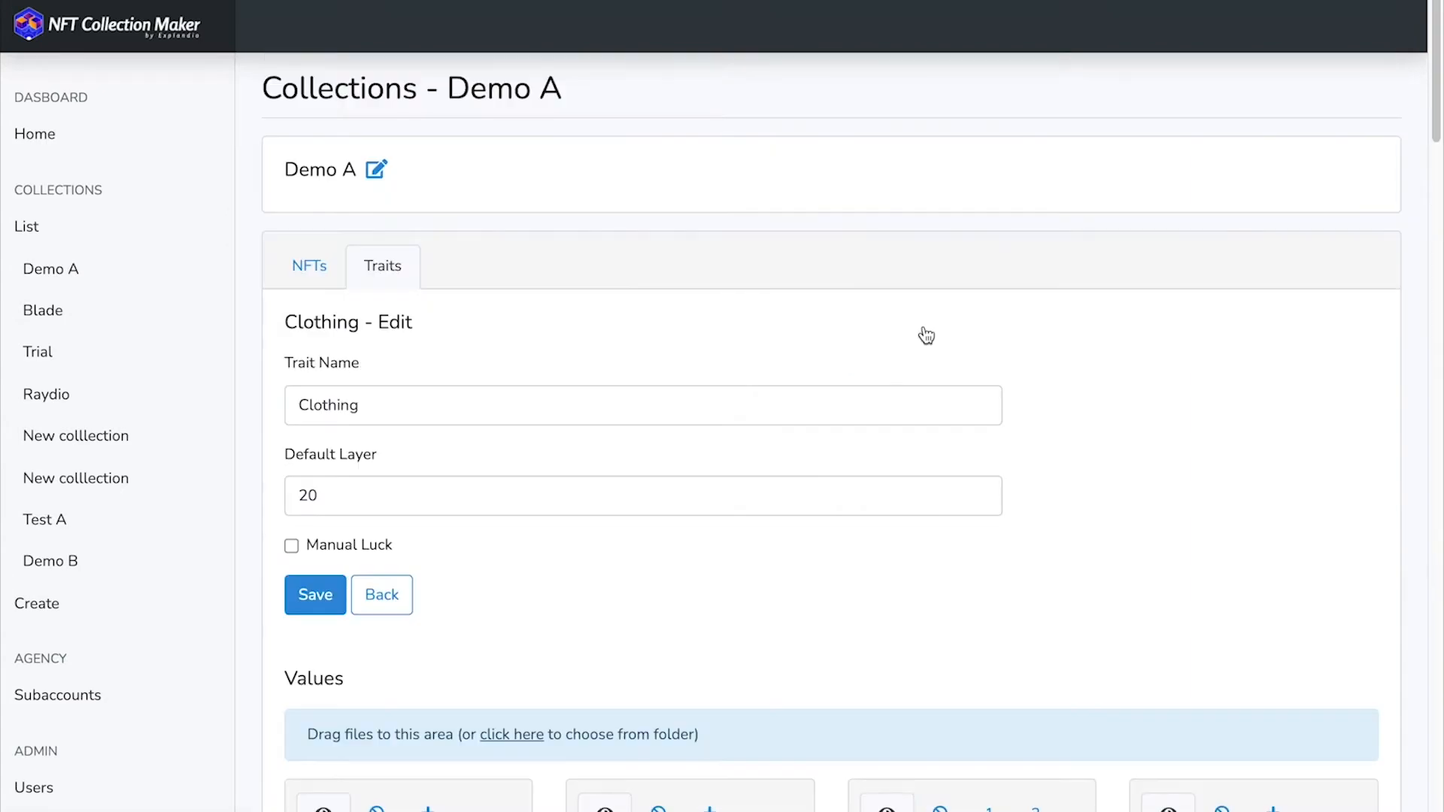
scroll(996, 369, "down", 10)
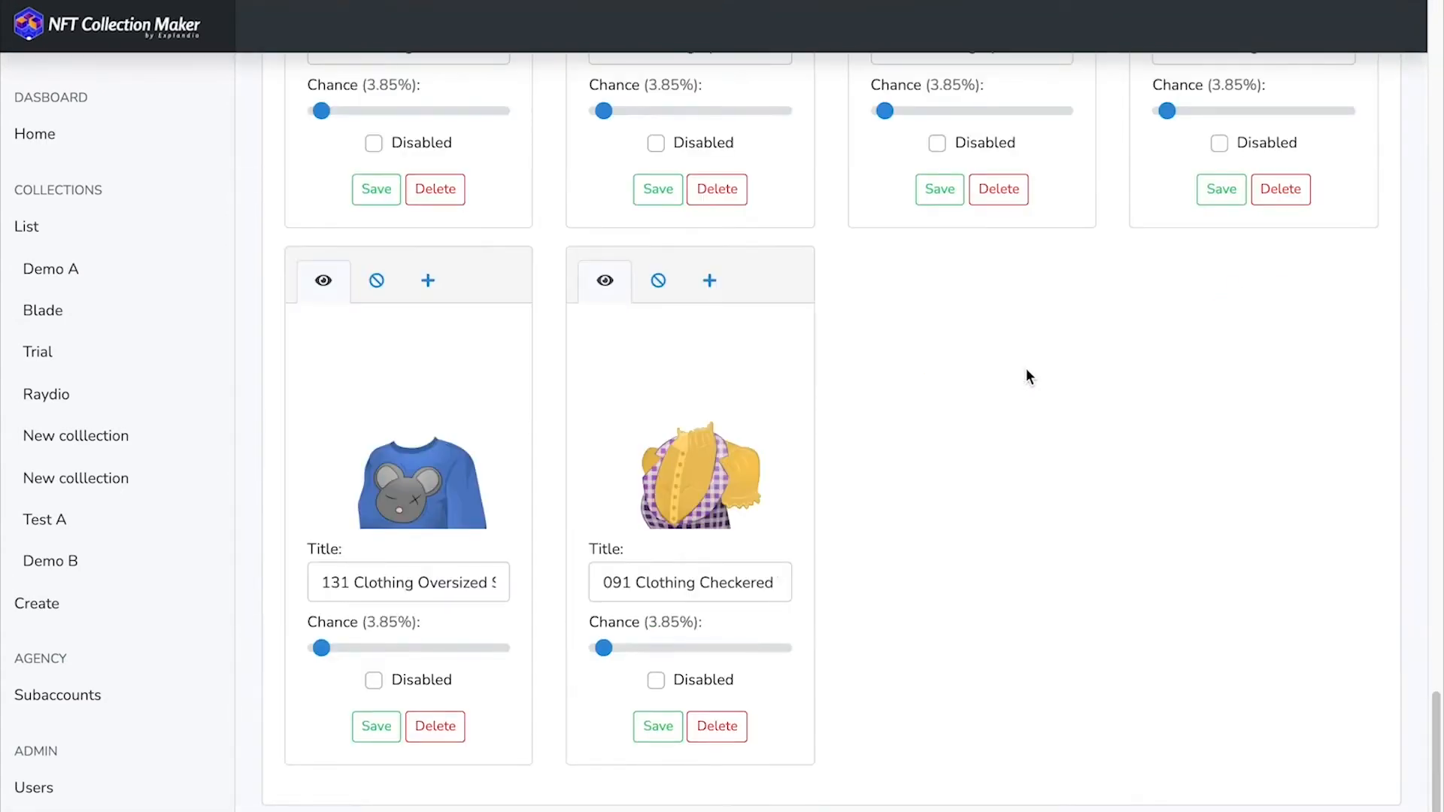
scroll(1026, 368, "up", 10)
scroll(1020, 376, "up", 8)
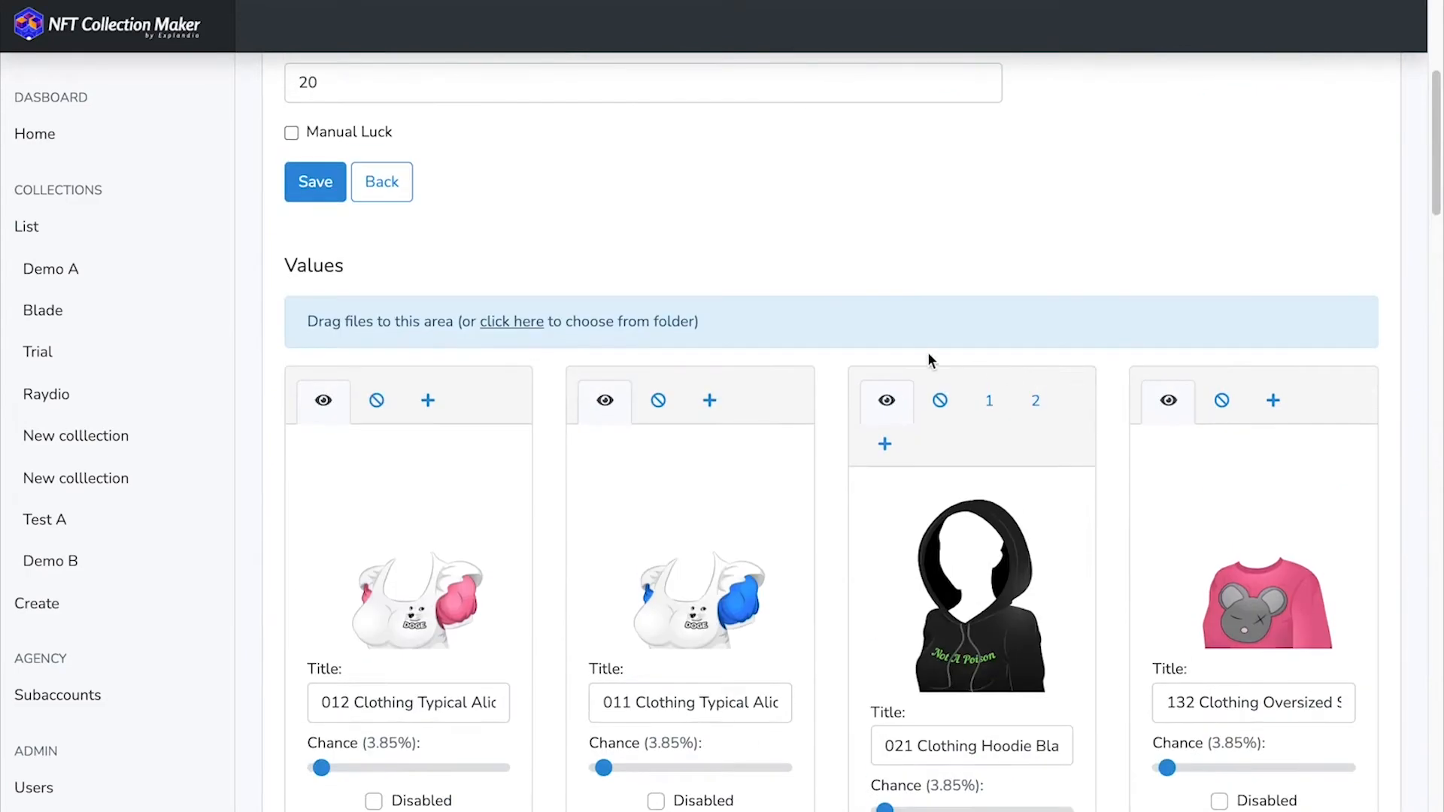
scroll(921, 356, "down", 1)
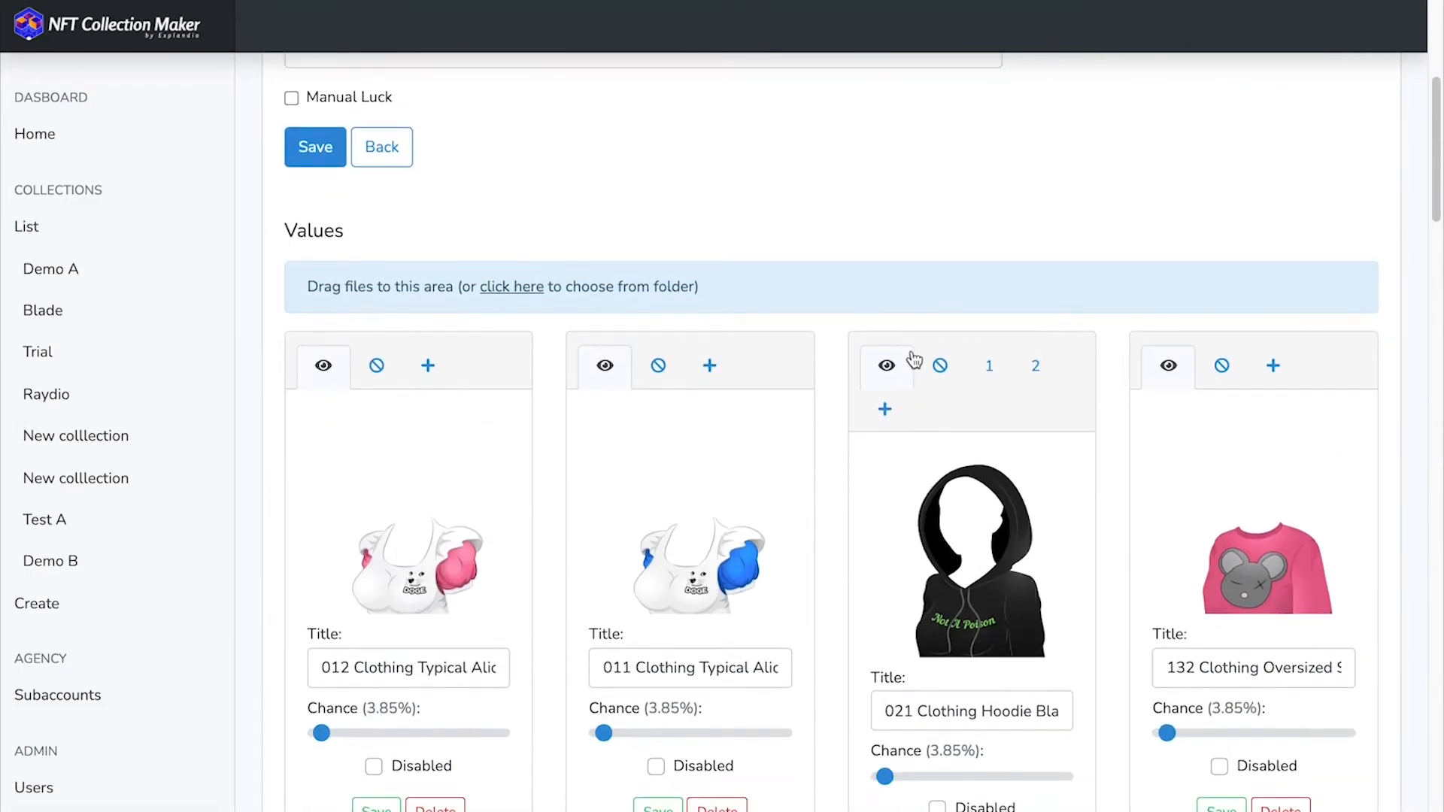
- Examine the two sprites and their layer settings for the 021 Clothing Hoodie Black value
scroll(908, 368, "down", 1)
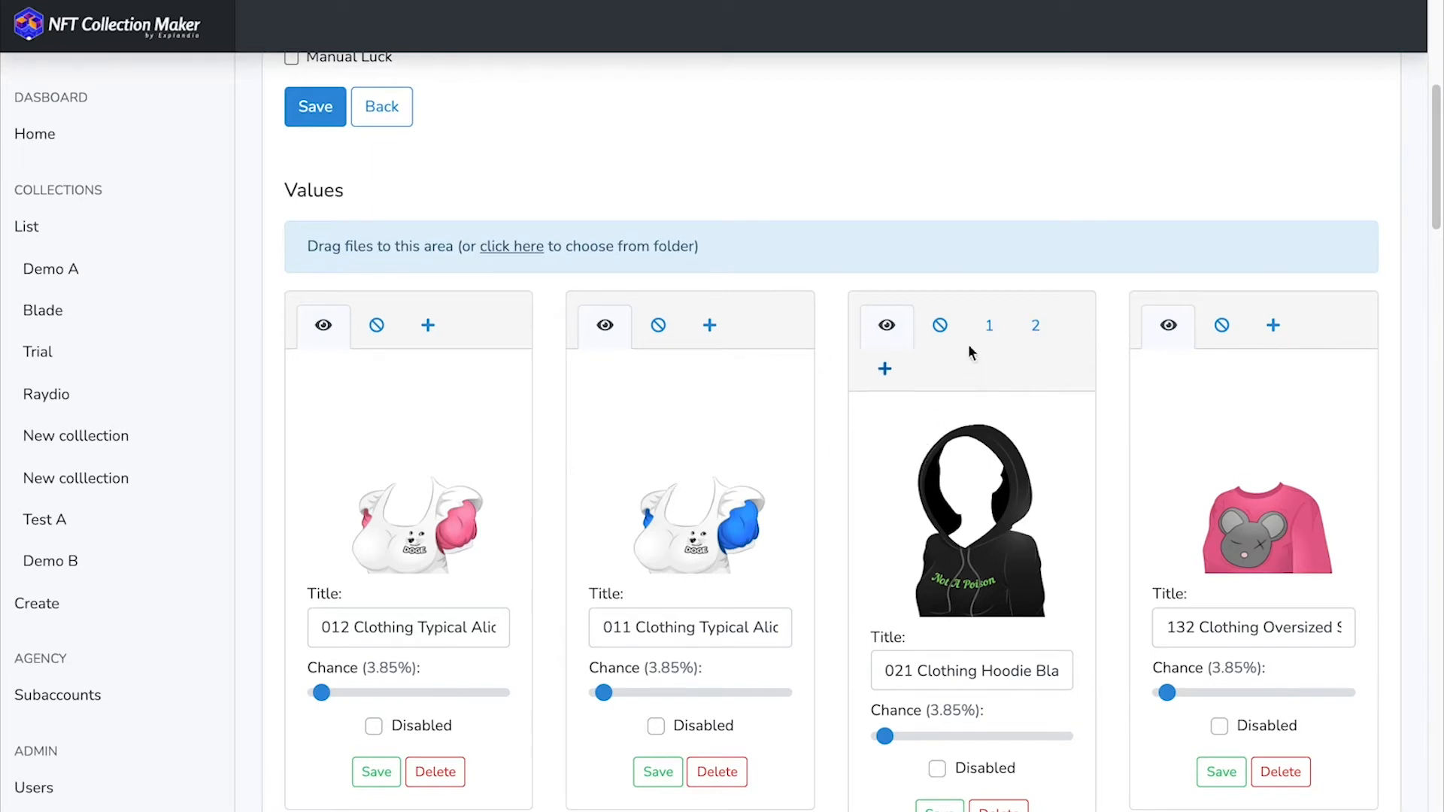
left_click(989, 330)
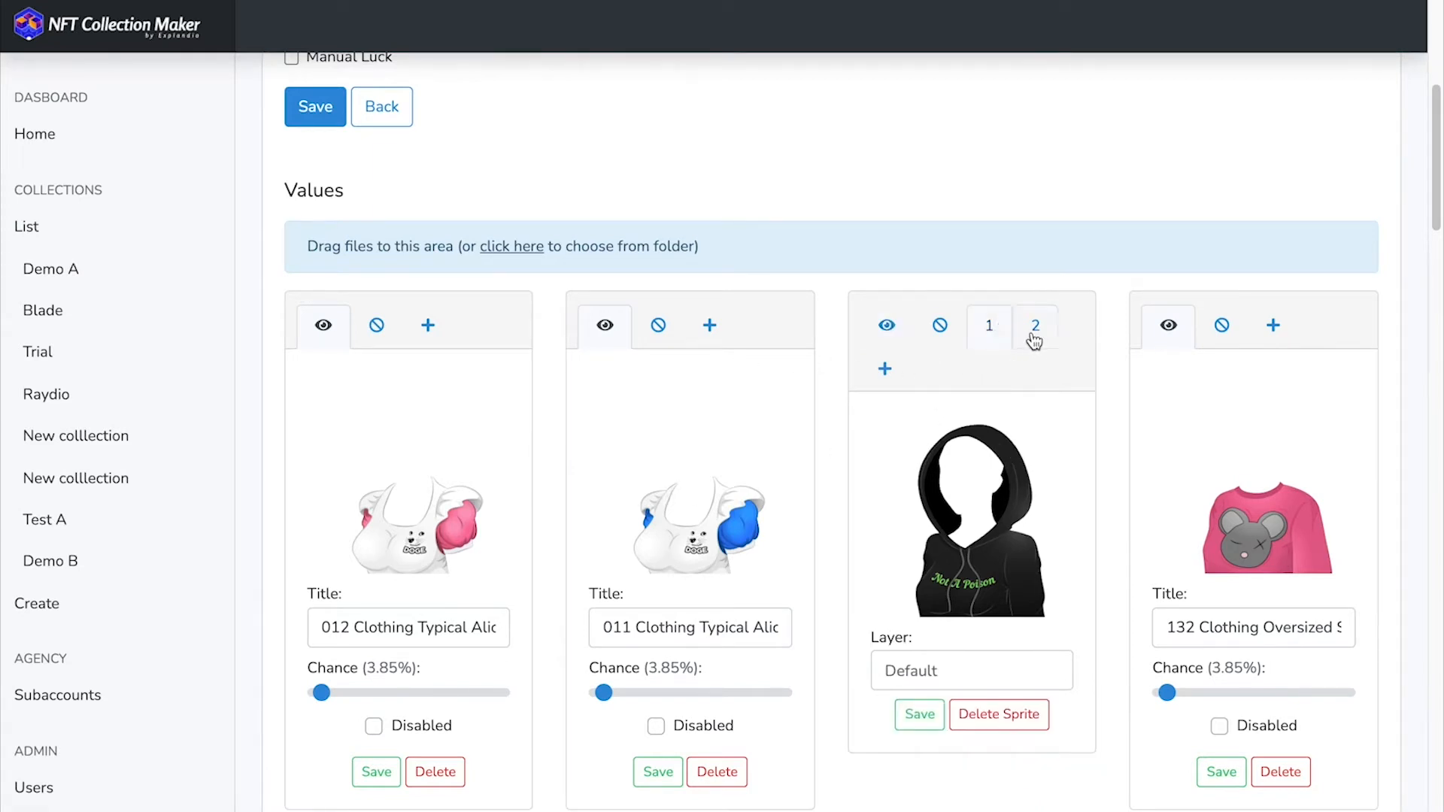
left_click(1034, 335)
left_click(990, 331)
left_click(1035, 331)
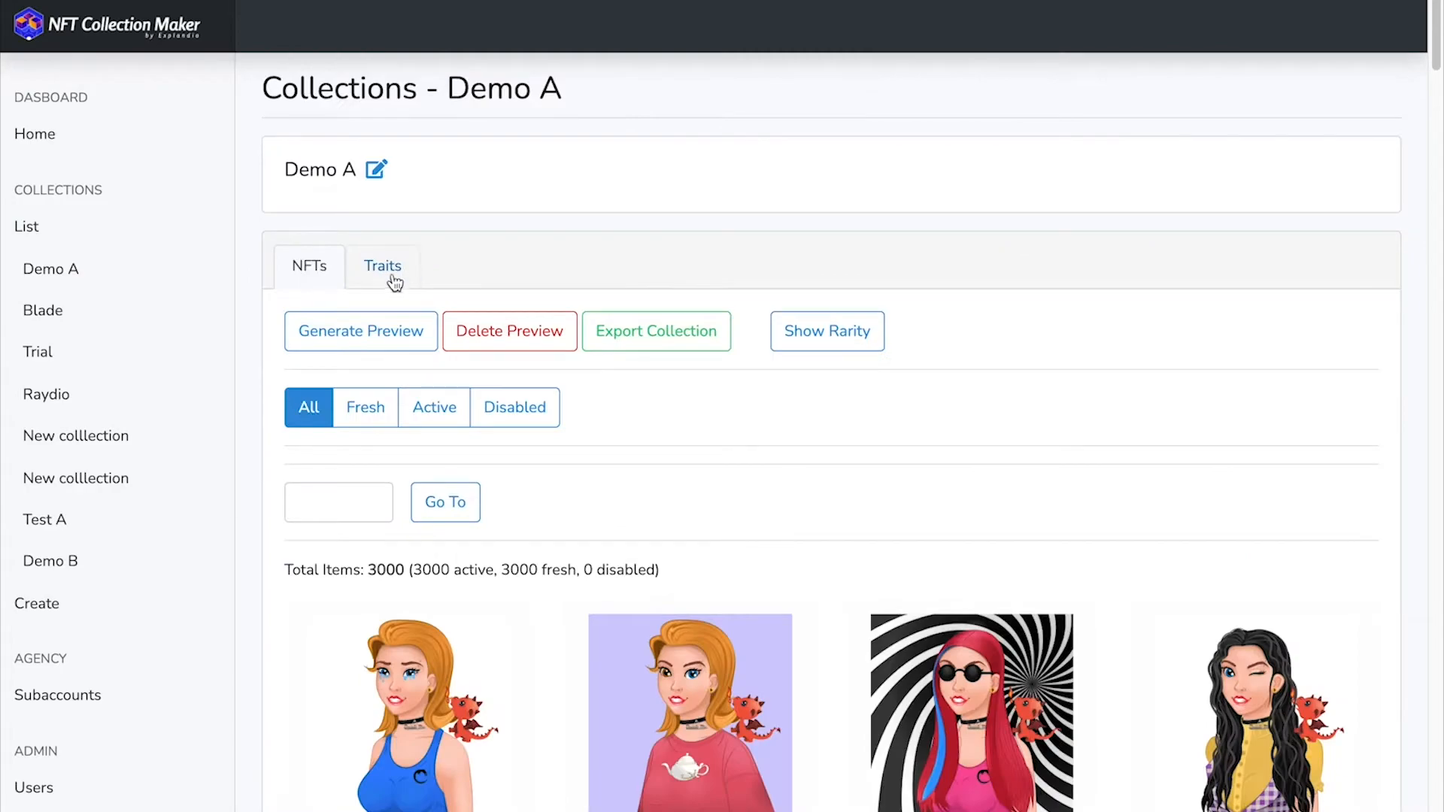
- Open Demo A's Hair trait and examine the excluded trait values of the brown 032 Hair Long Wavy value with the blue beret
left_click(380, 275)
scroll(508, 415, "down", 3)
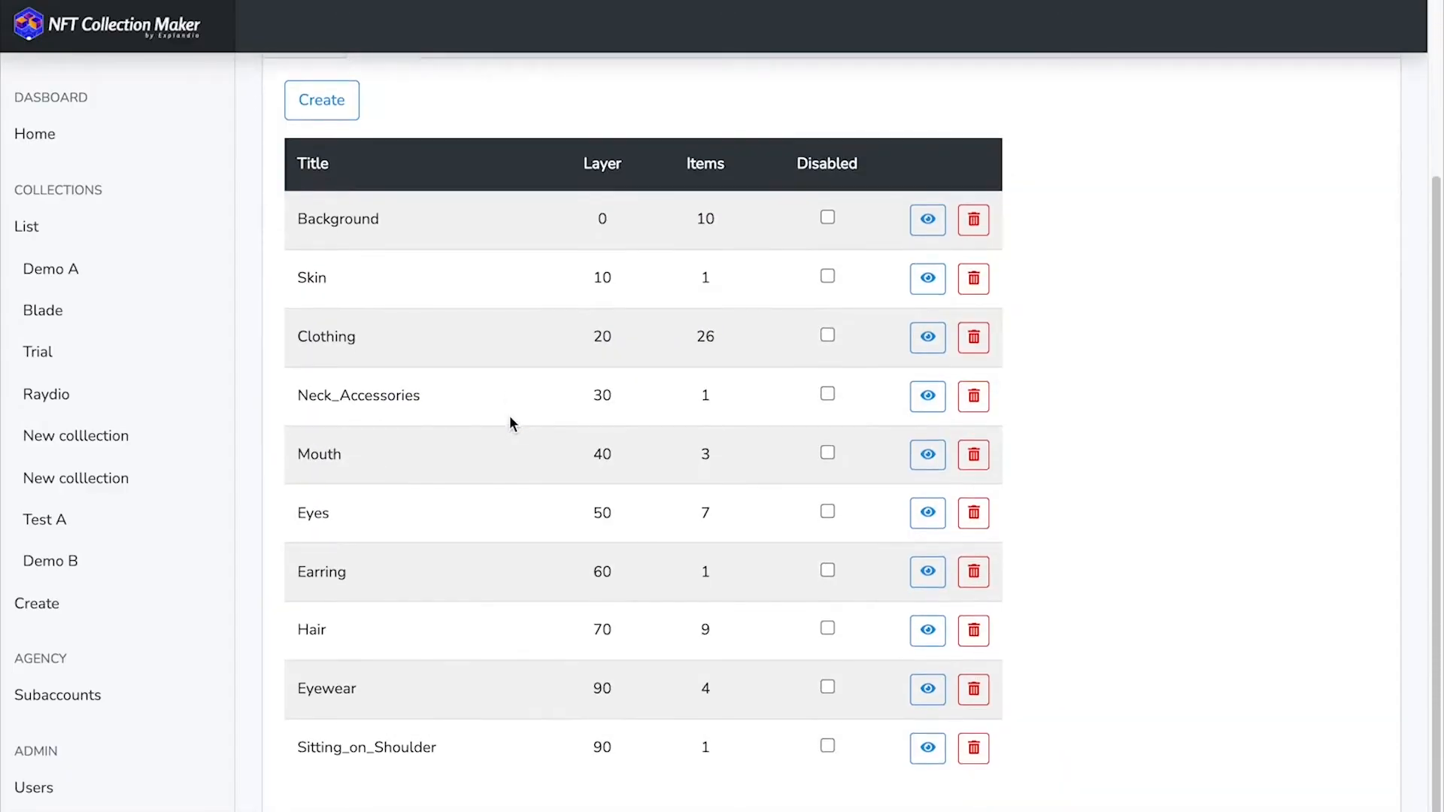
left_click(926, 627)
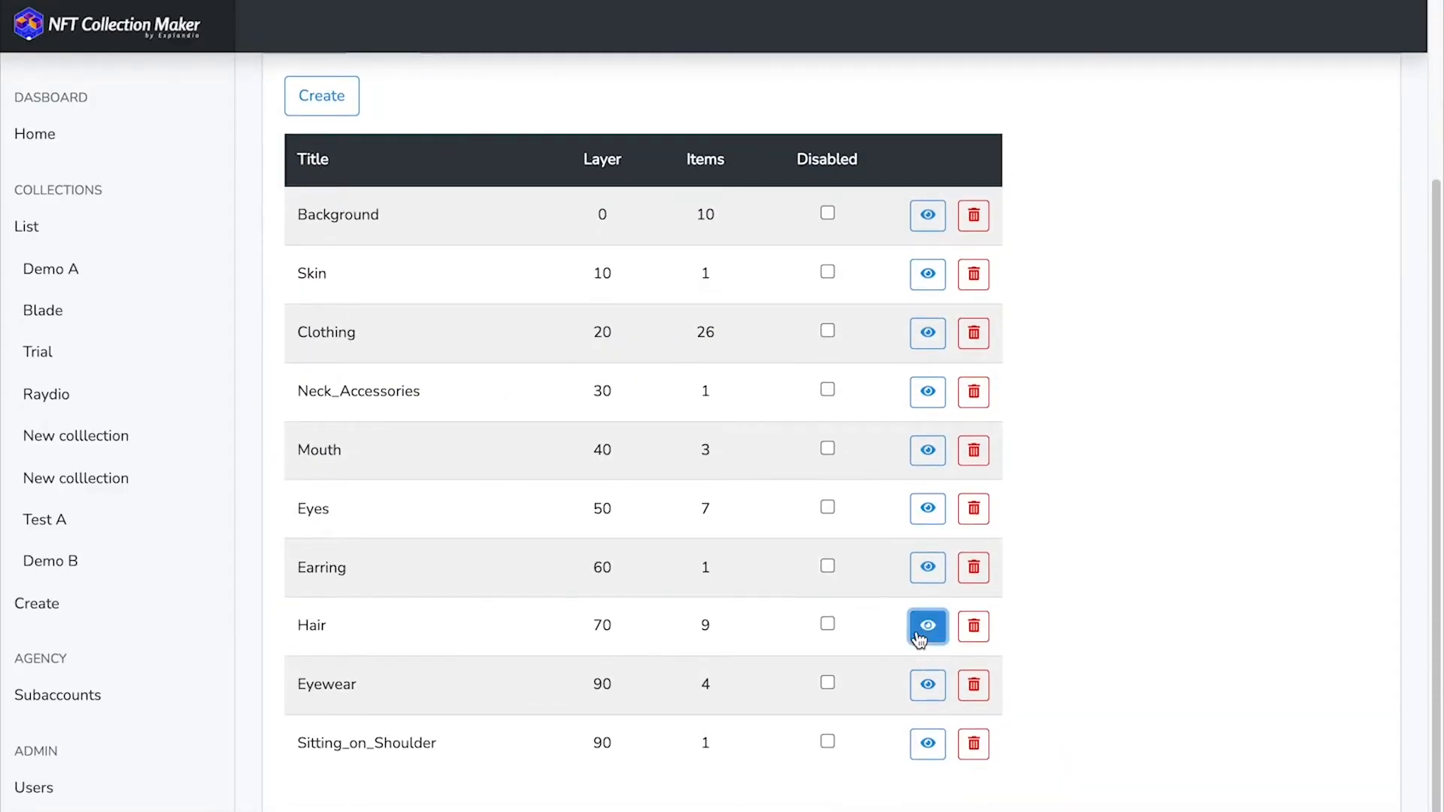
scroll(910, 629, "down", 8)
scroll(900, 624, "up", 1)
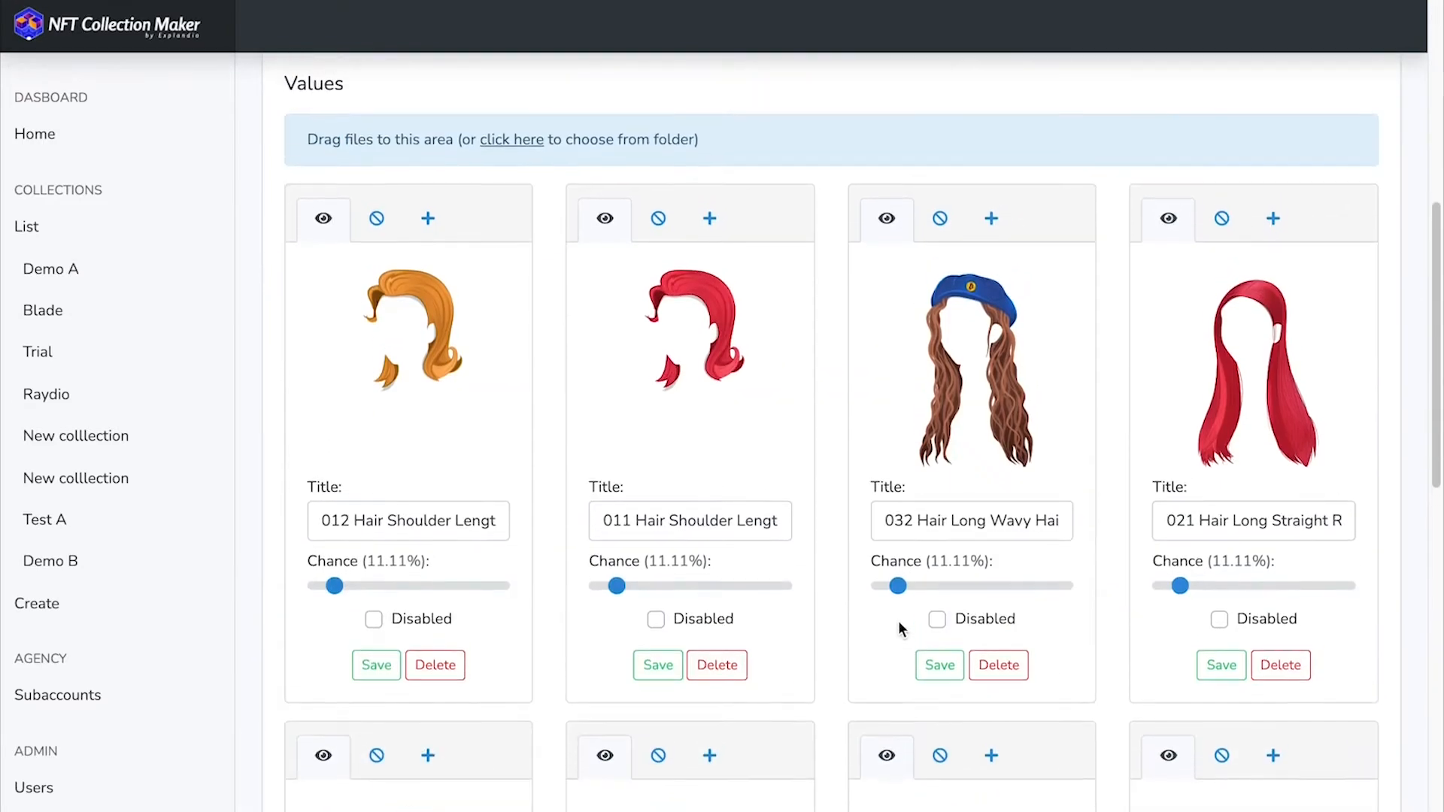
scroll(936, 444, "up", 1)
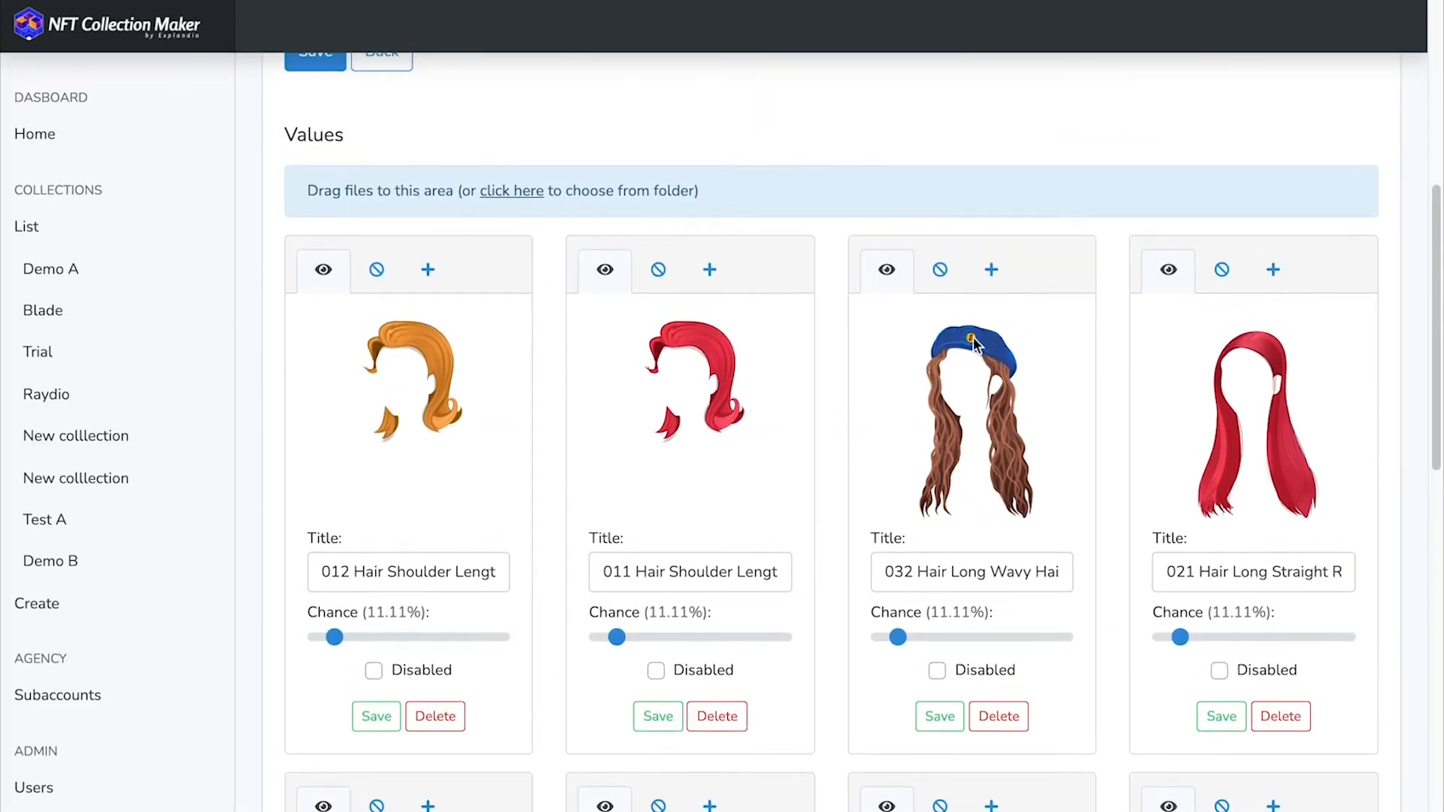
left_click(940, 272)
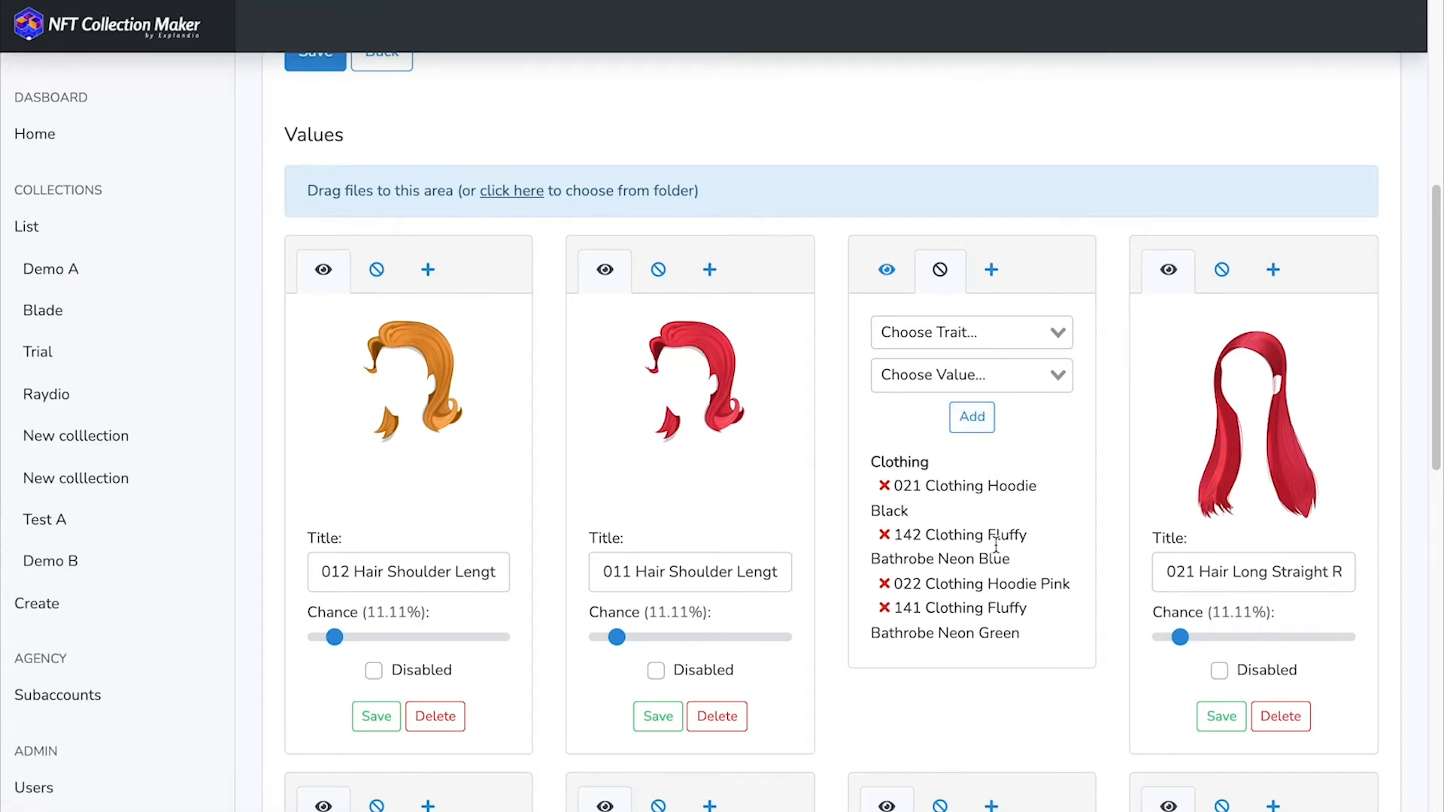
scroll(1004, 532, "up", 7)
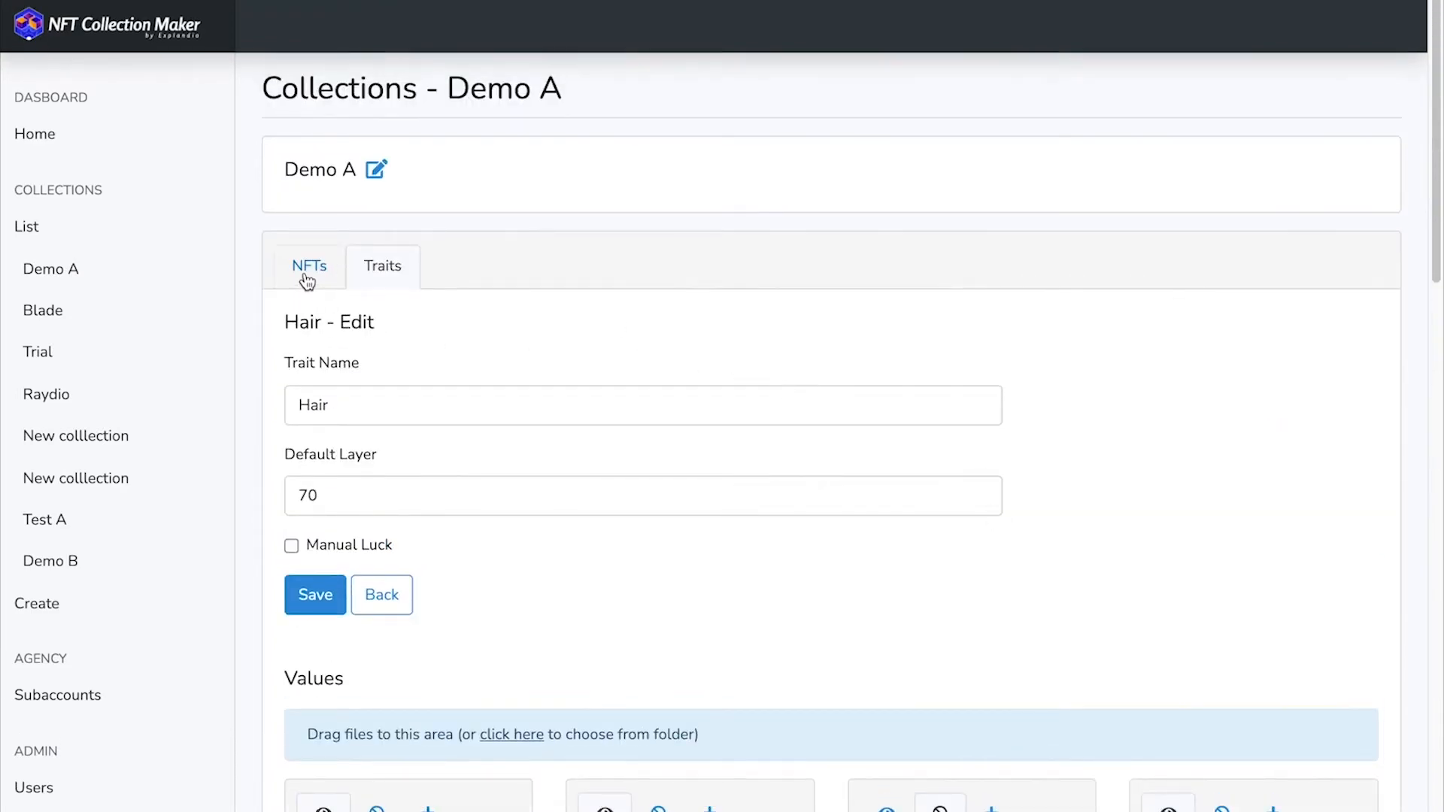
- Delete all existing previews of Demo A and generate 3000 new ones
left_click(307, 282)
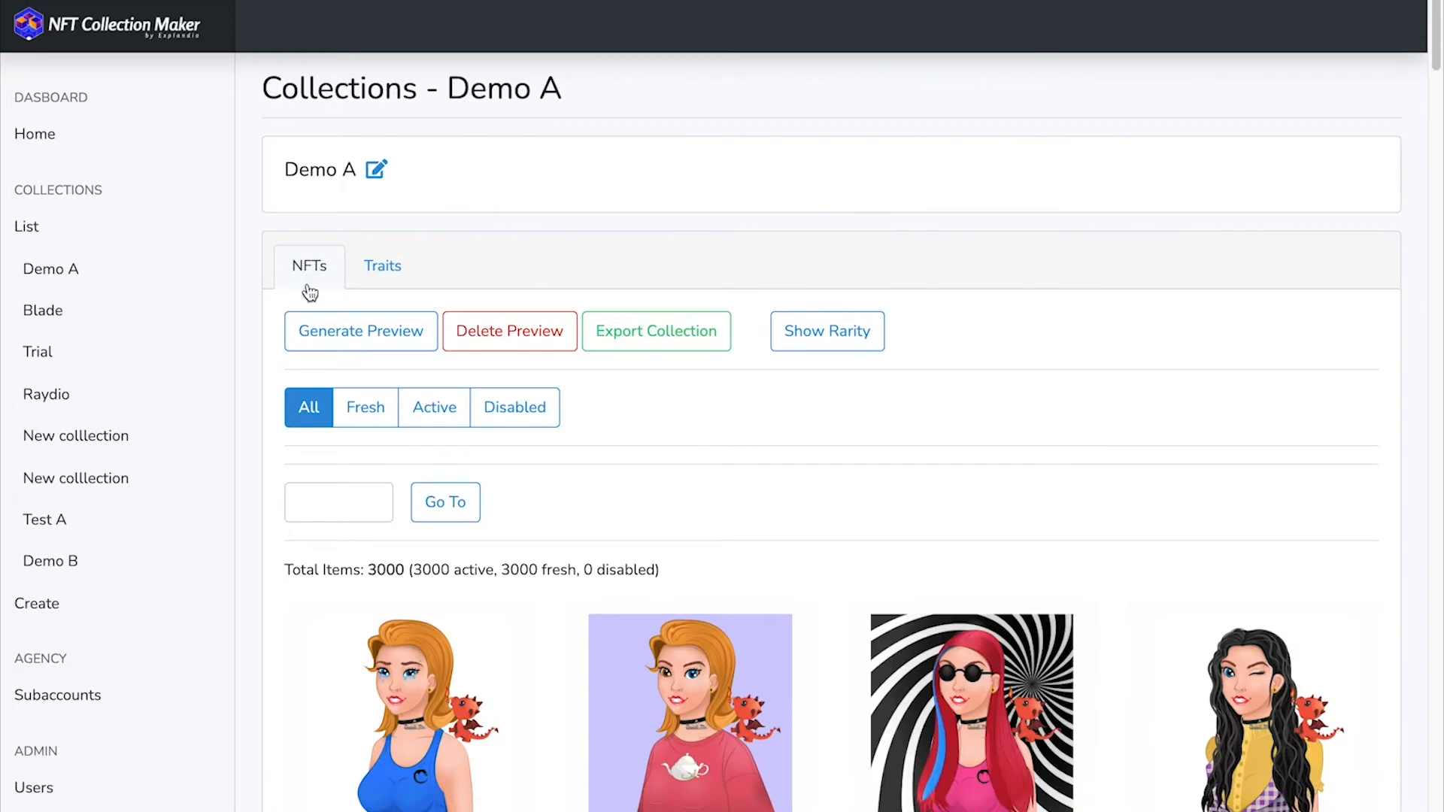
left_click(501, 350)
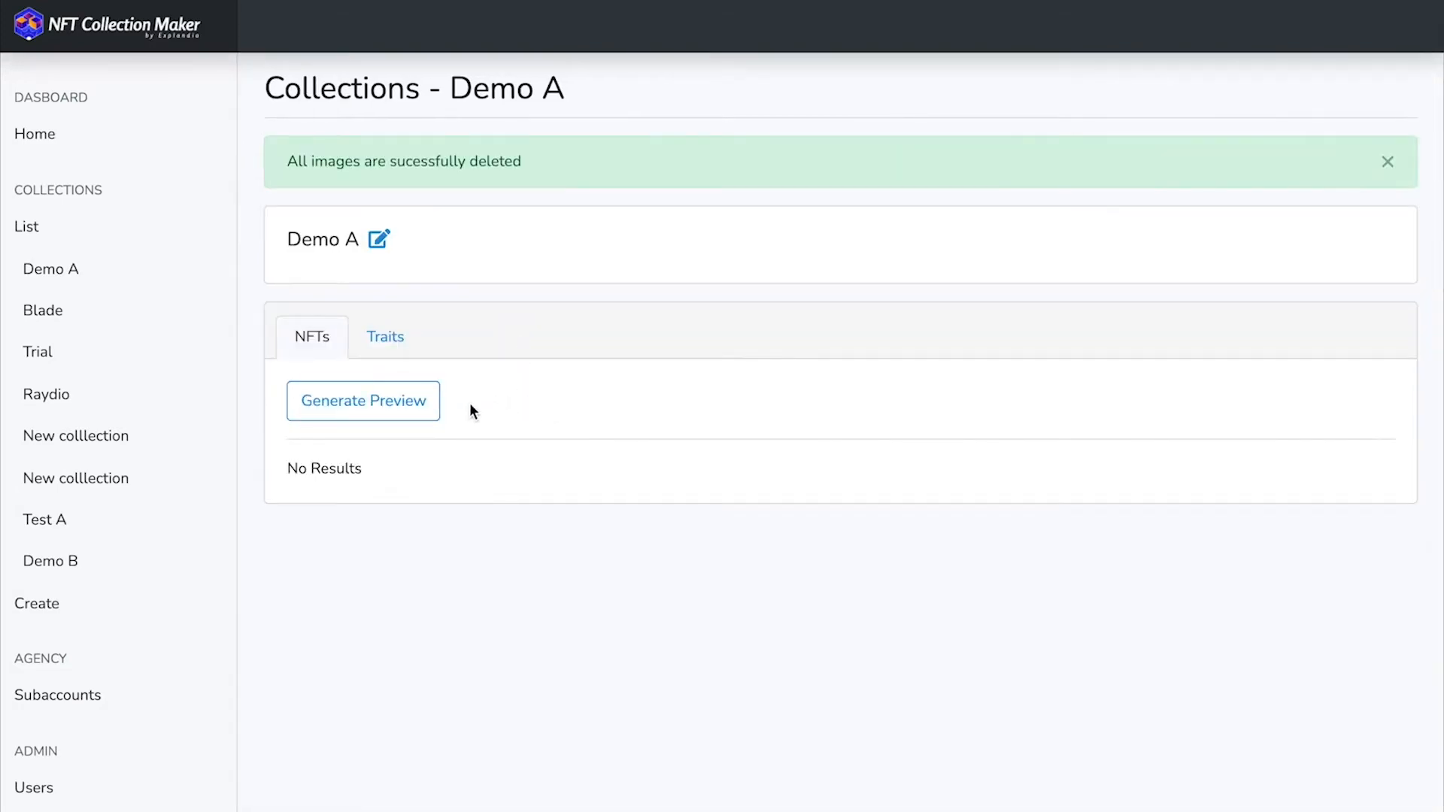
left_click(378, 409)
left_click(504, 198)
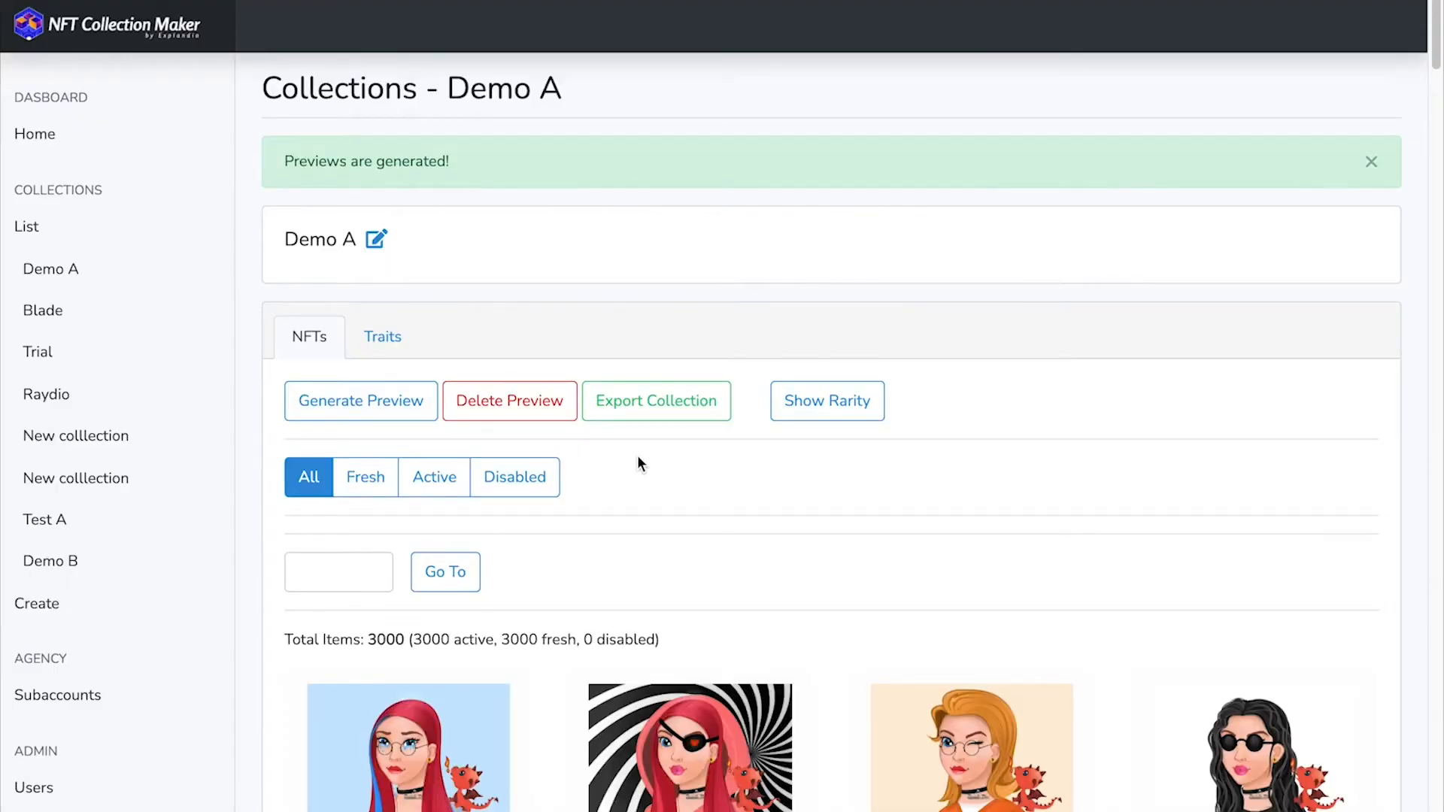
- Look through the newly generated Demo A previews and disable NFTs #2998 and #2996
scroll(638, 454, "down", 2)
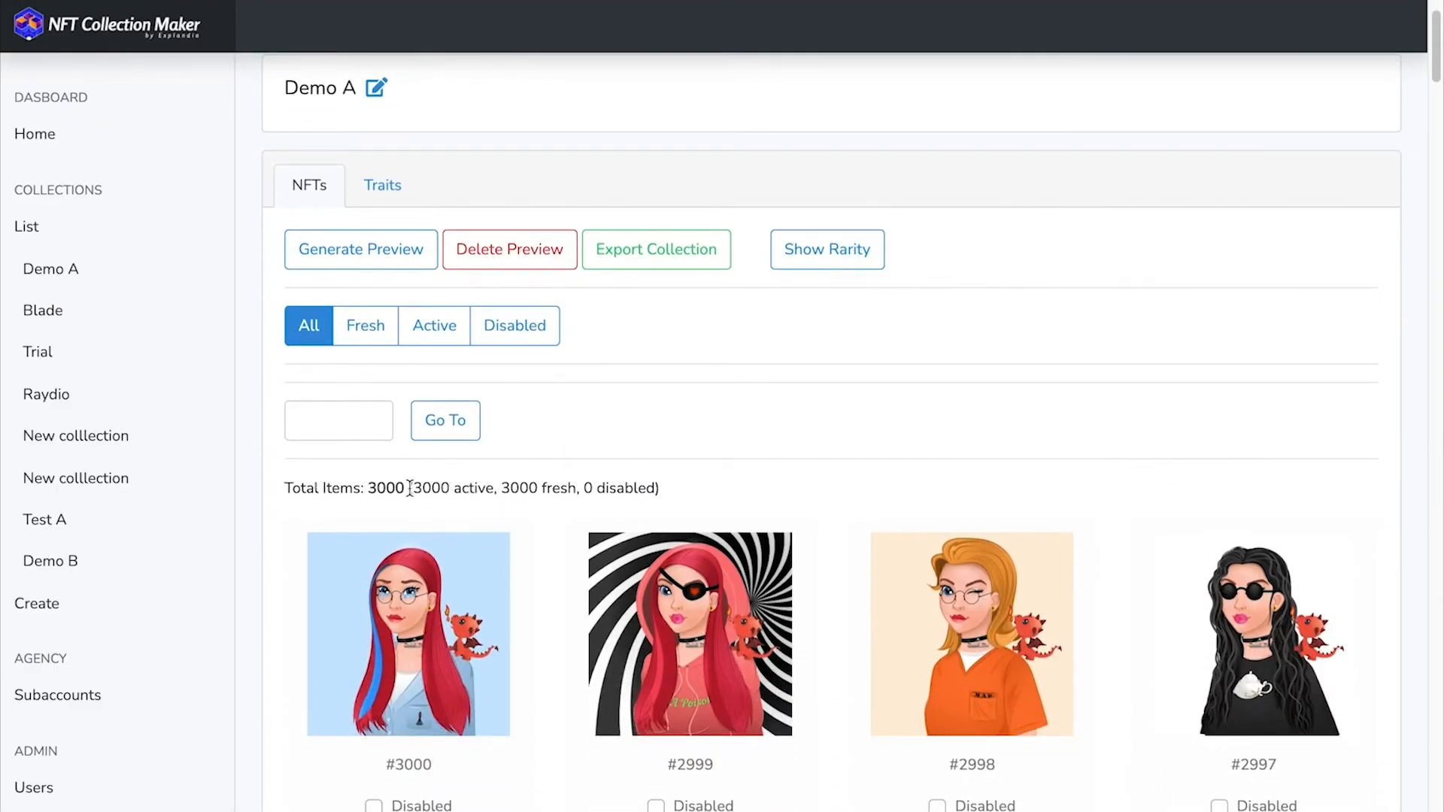
scroll(632, 472, "down", 1)
scroll(632, 479, "down", 2)
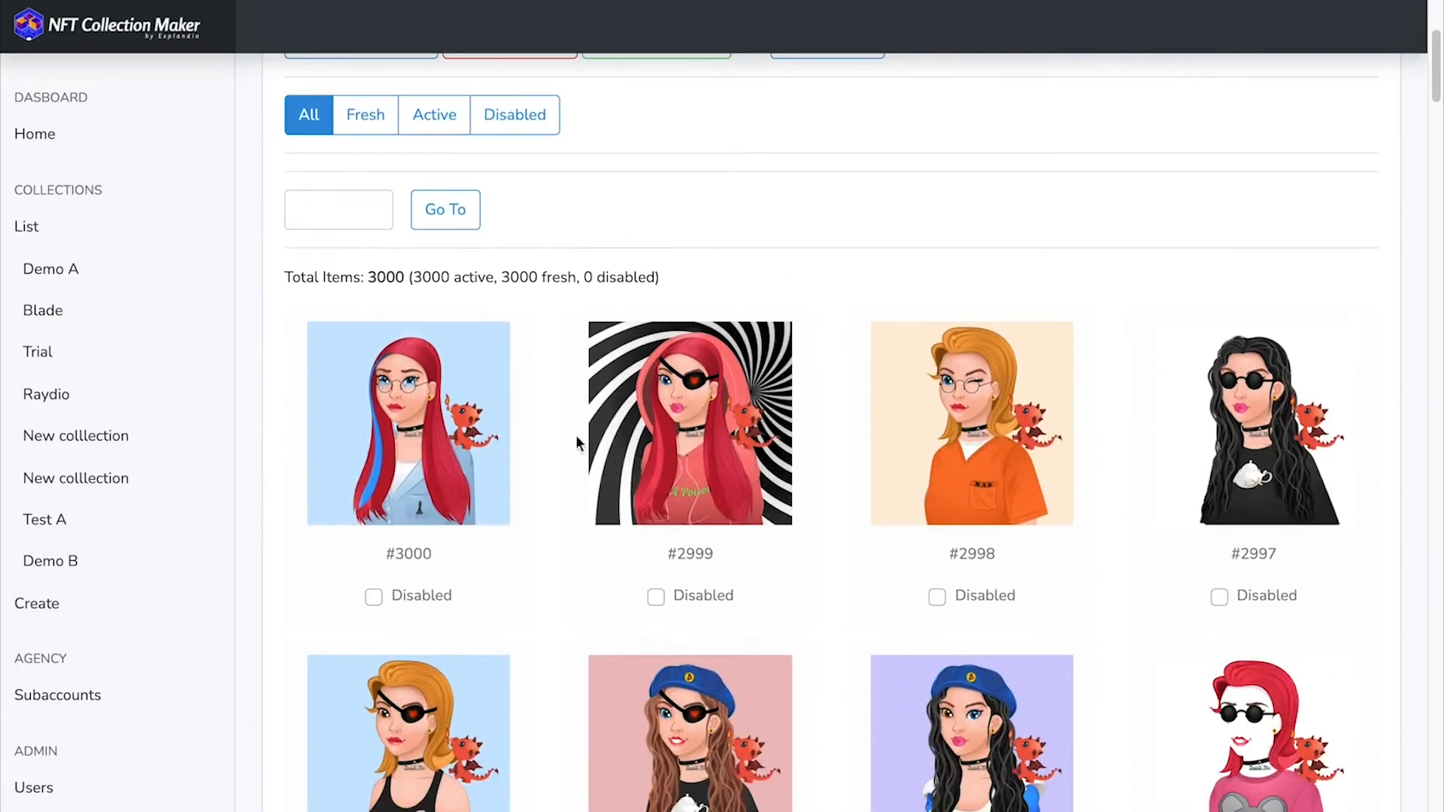
scroll(971, 556, "down", 1)
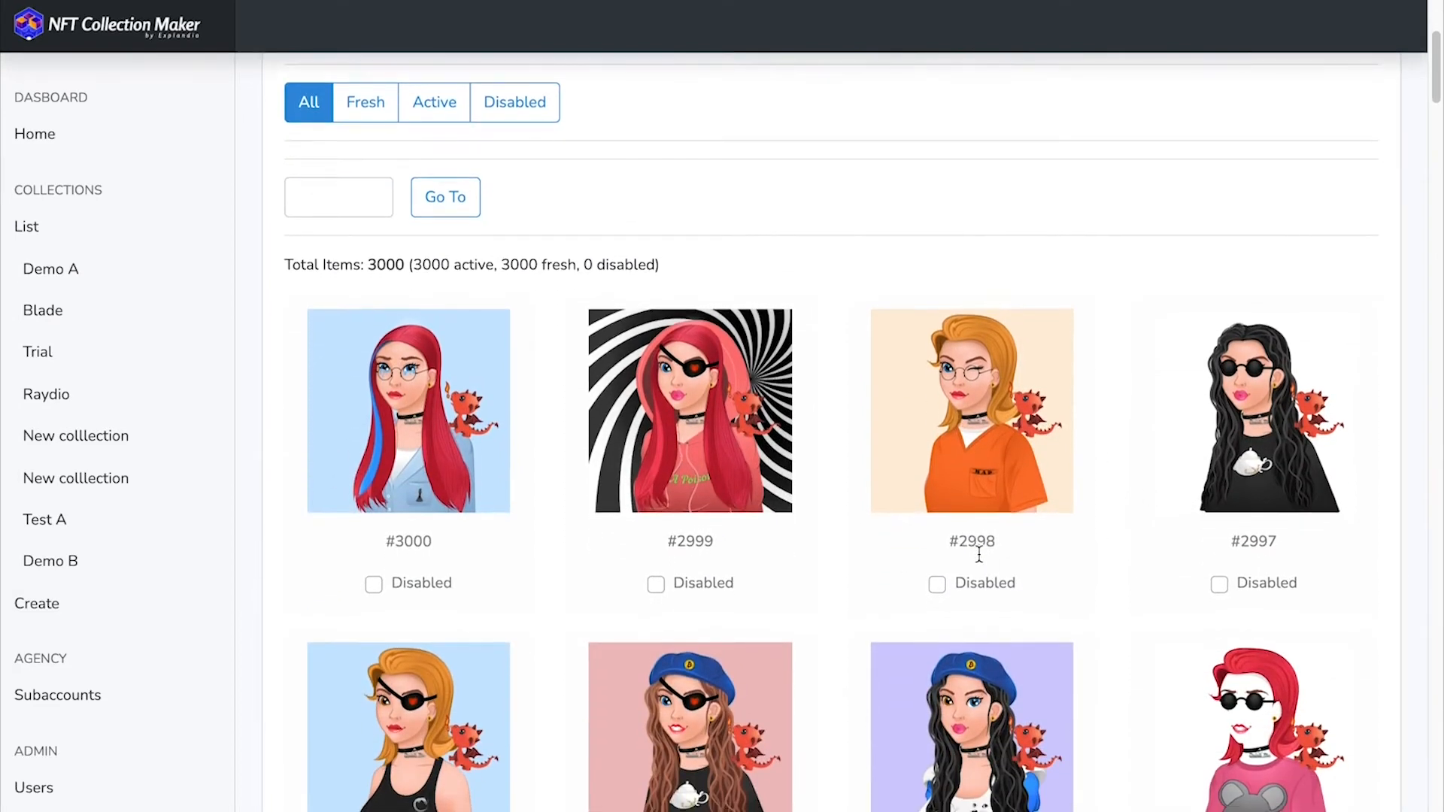
scroll(977, 557, "down", 1)
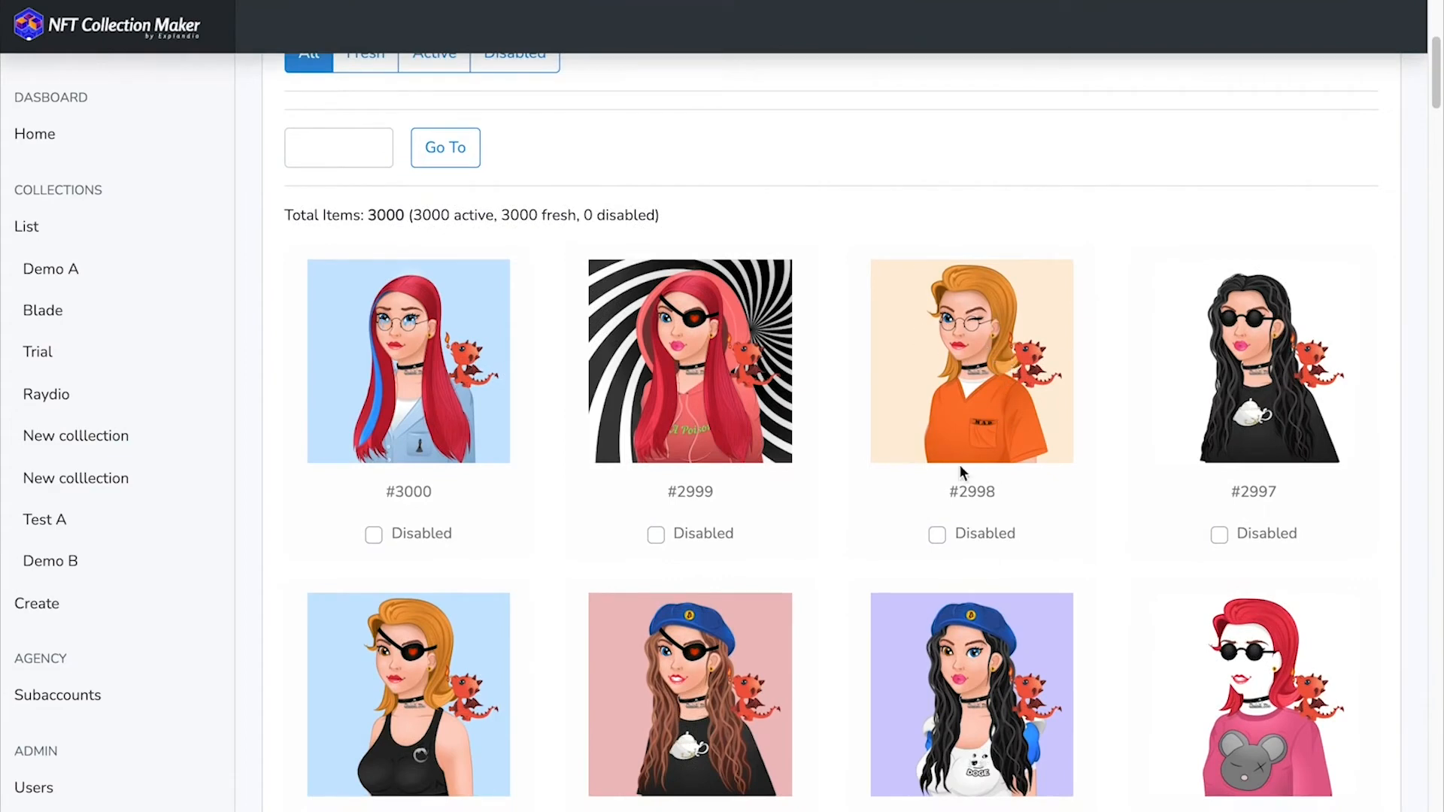
left_click(936, 535)
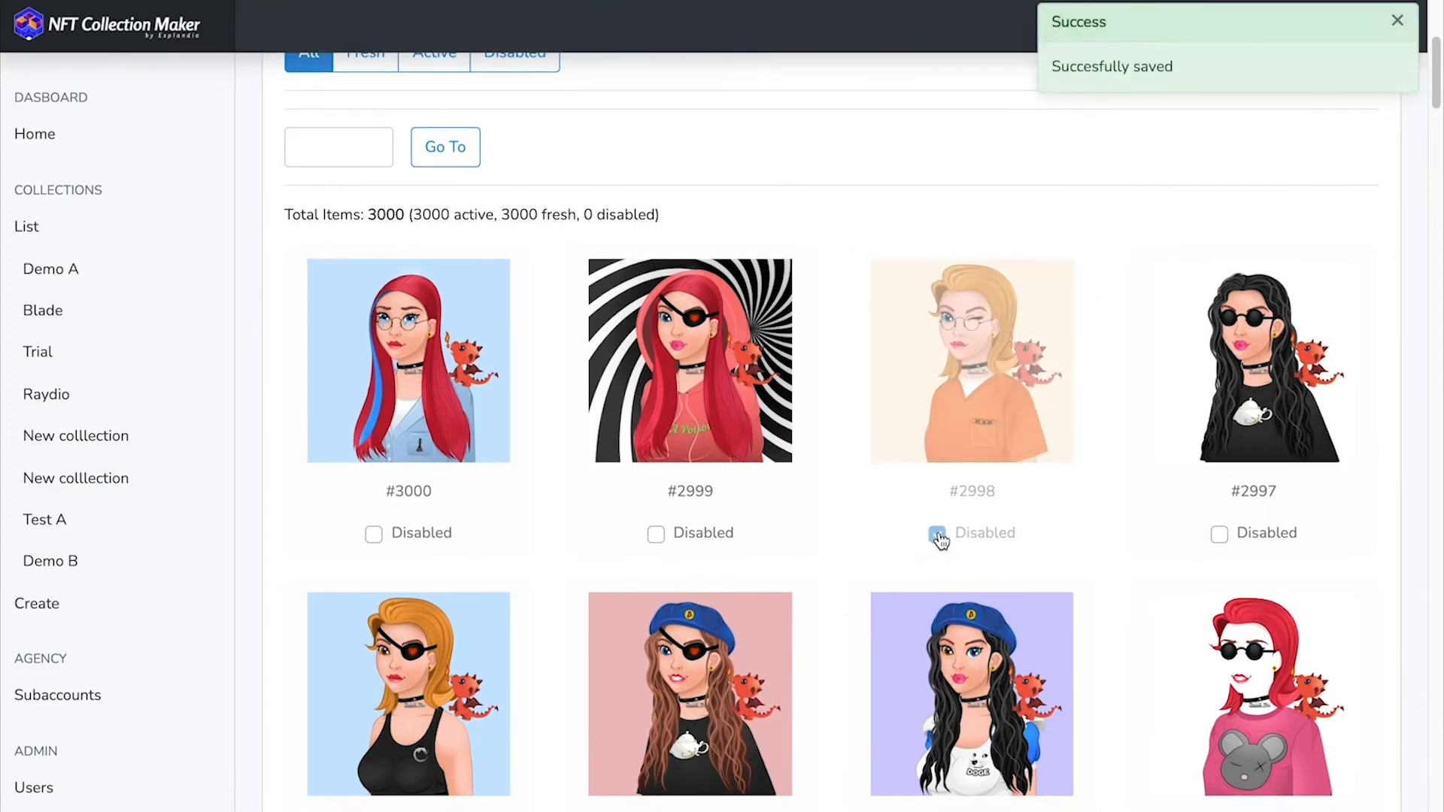
scroll(929, 539, "up", 1)
scroll(928, 534, "up", 3)
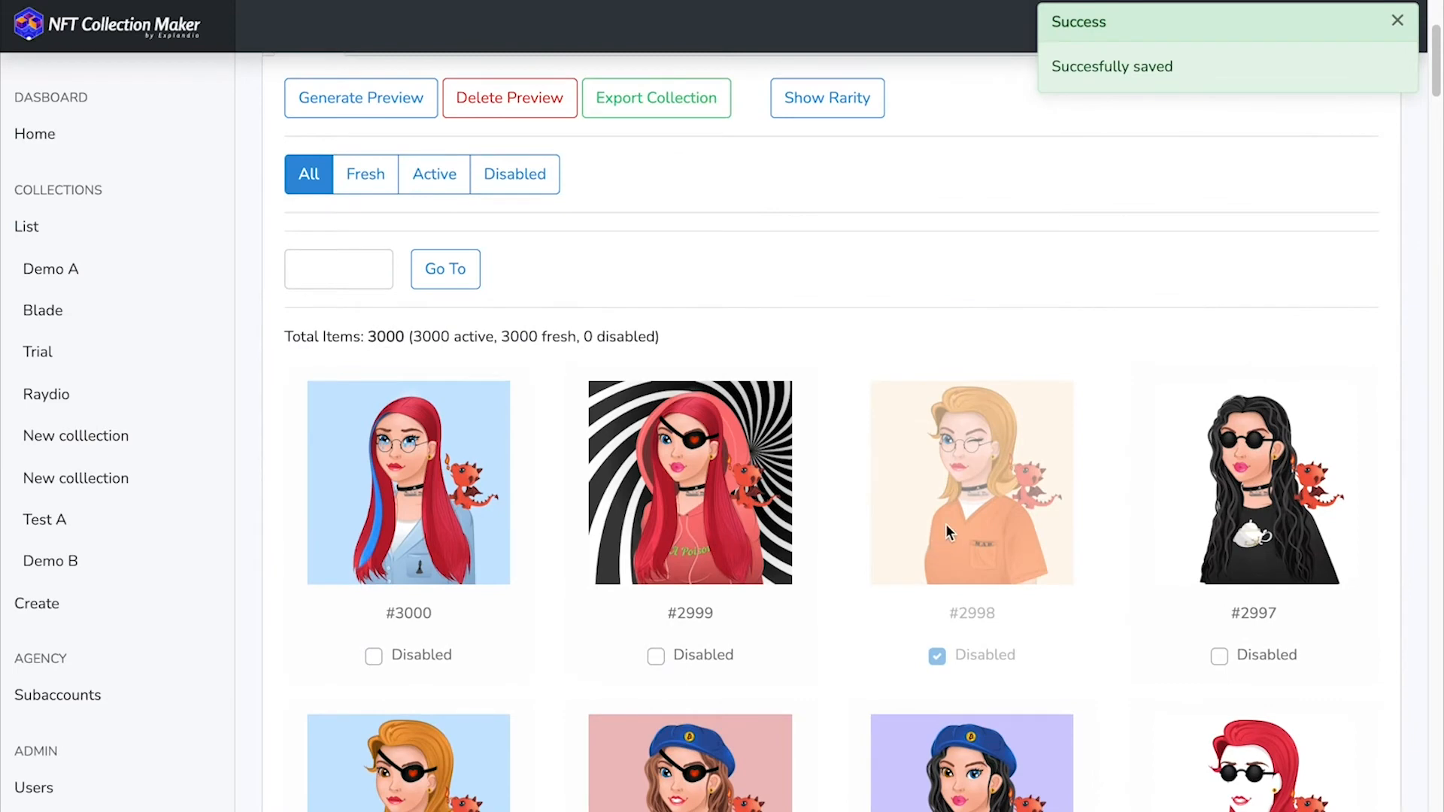
scroll(904, 430, "down", 5)
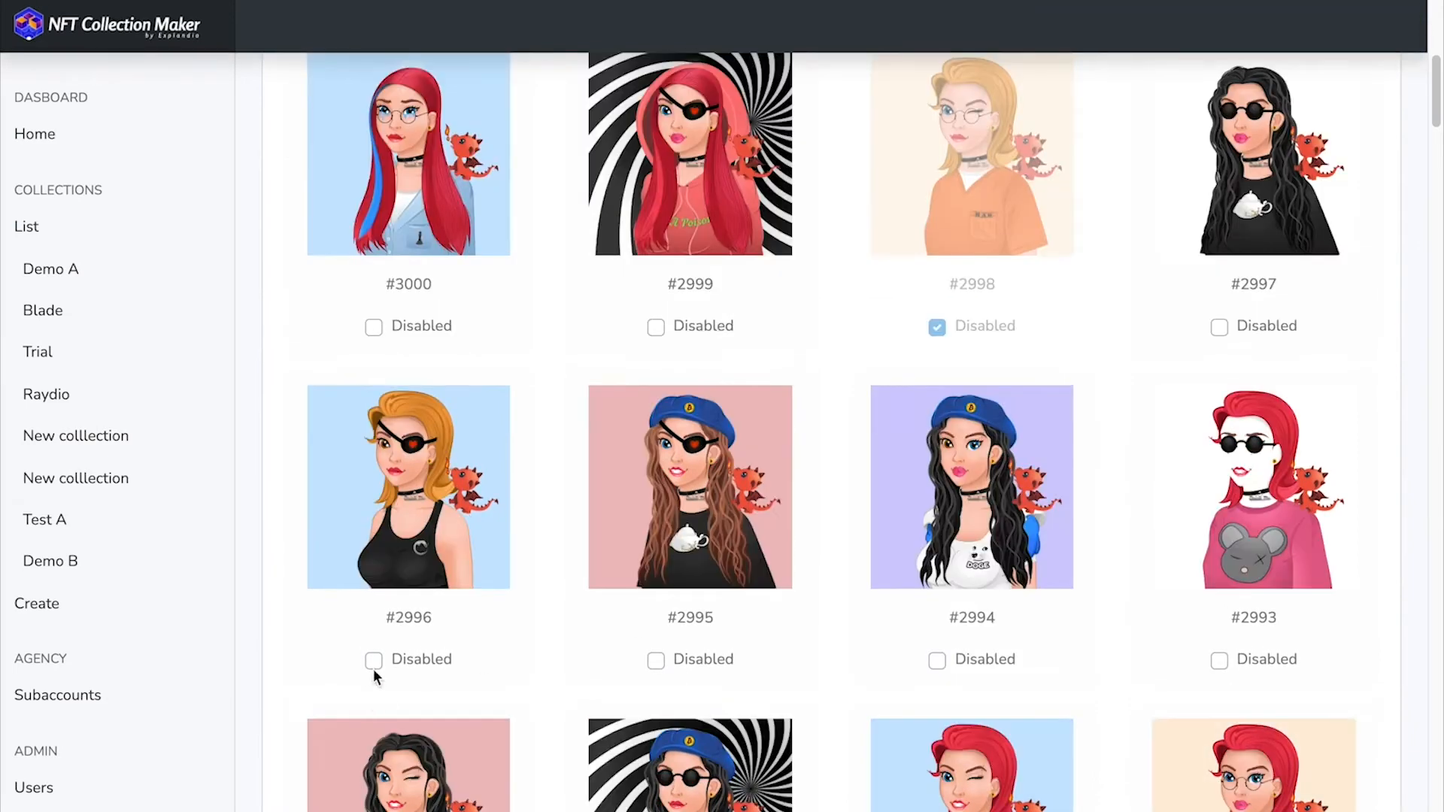
left_click(376, 661)
- Generate 2 additional previews for Demo A to replace the disabled NFTs
scroll(689, 665, "up", 1)
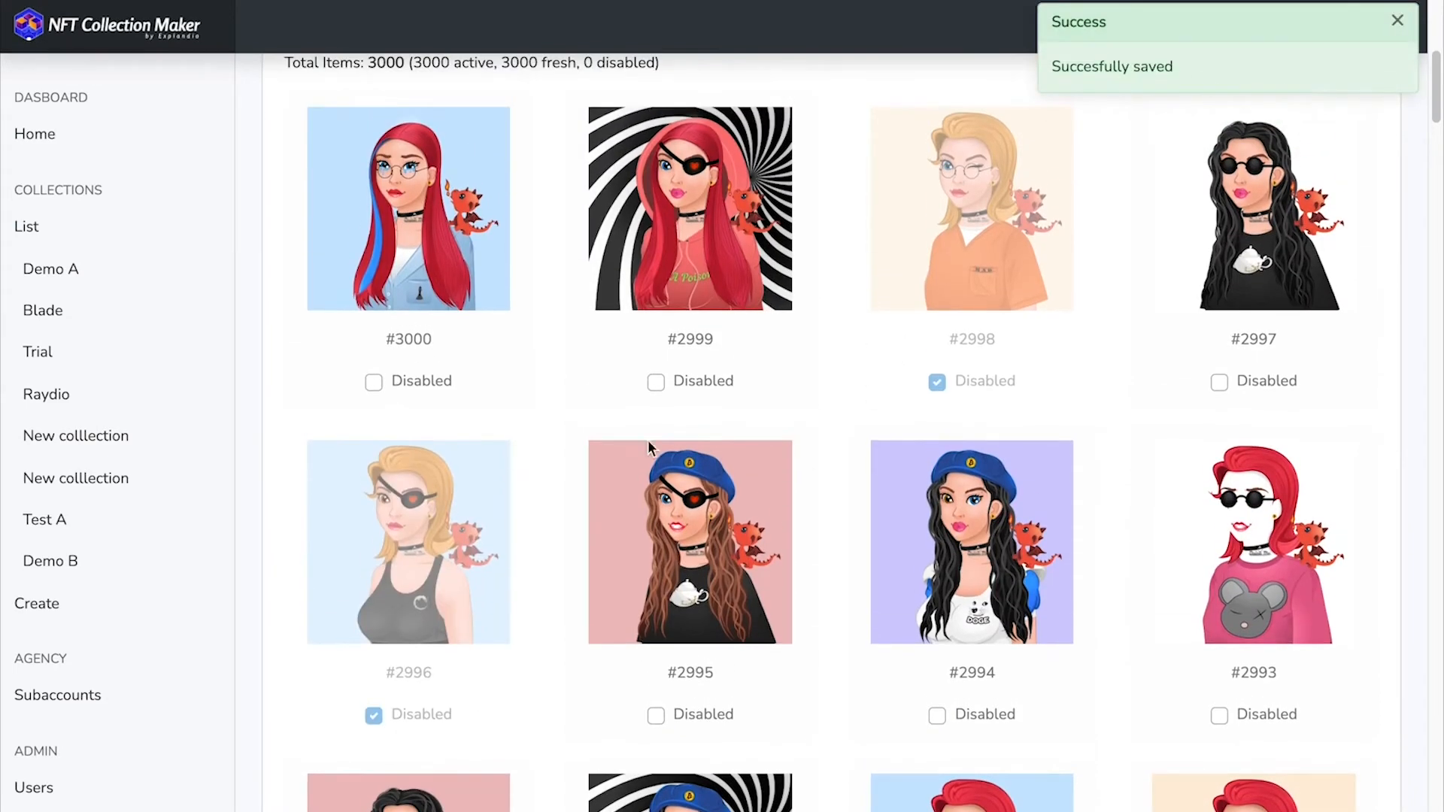
scroll(793, 301, "up", 7)
left_click(361, 318)
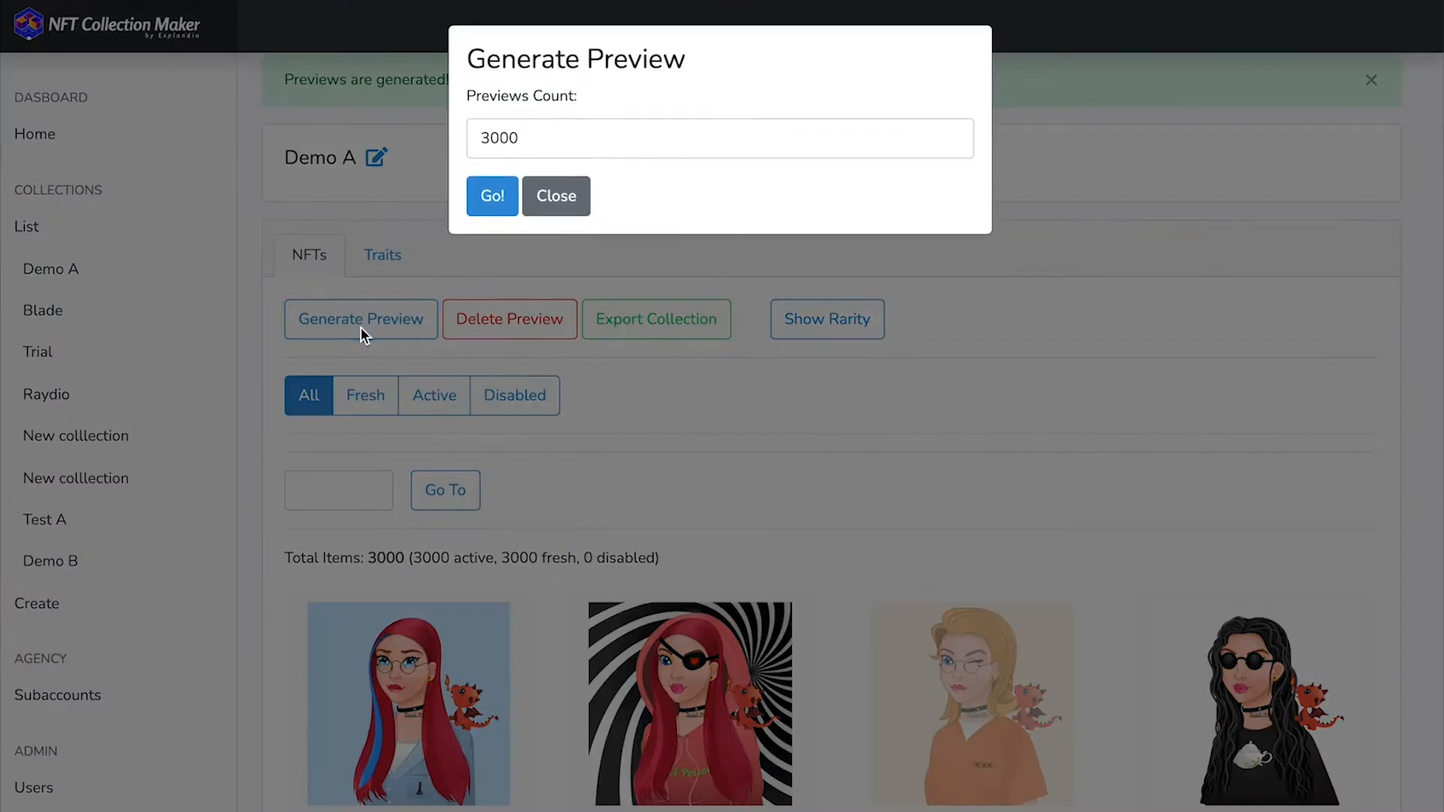
left_click_drag(526, 147, 428, 127)
type("2")
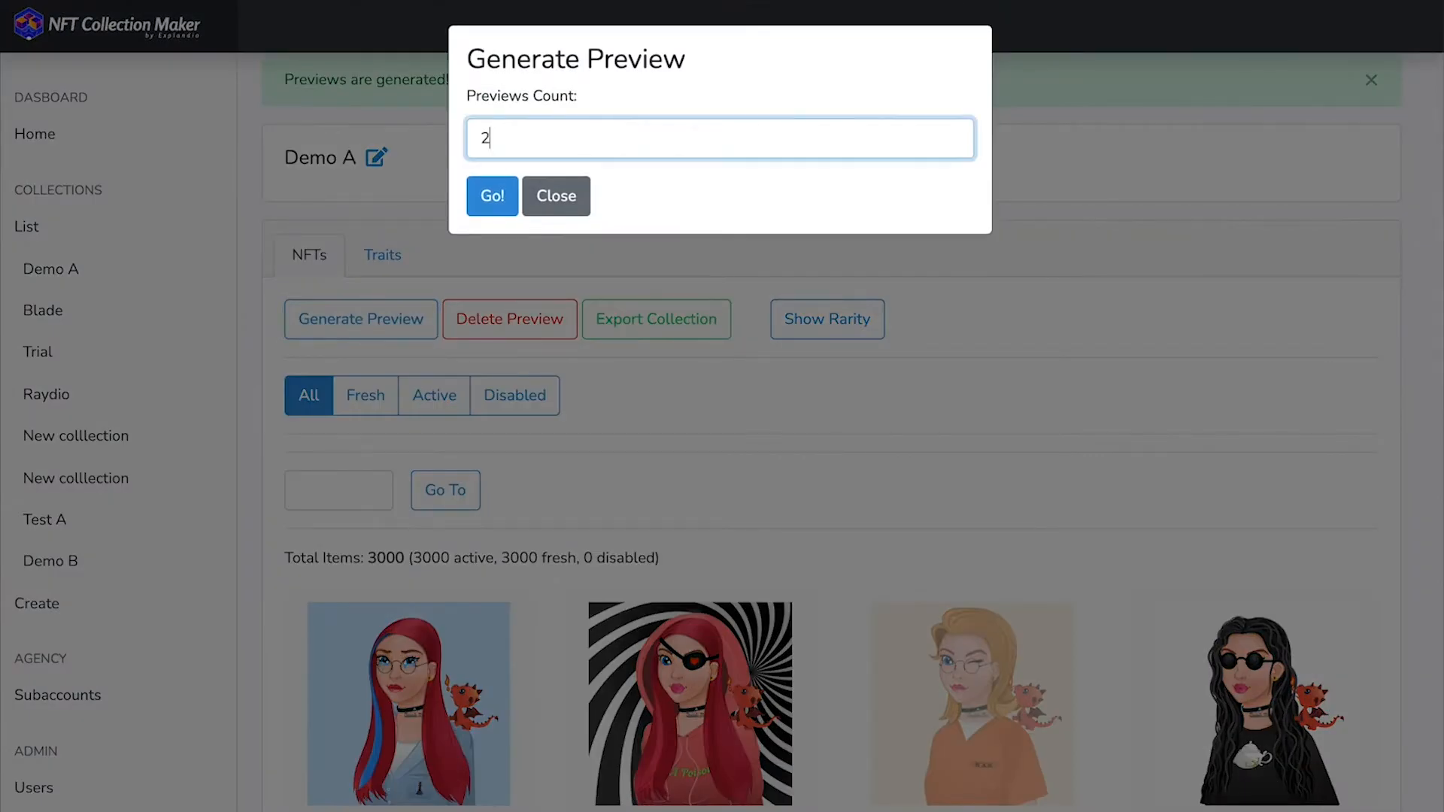
left_click(485, 195)
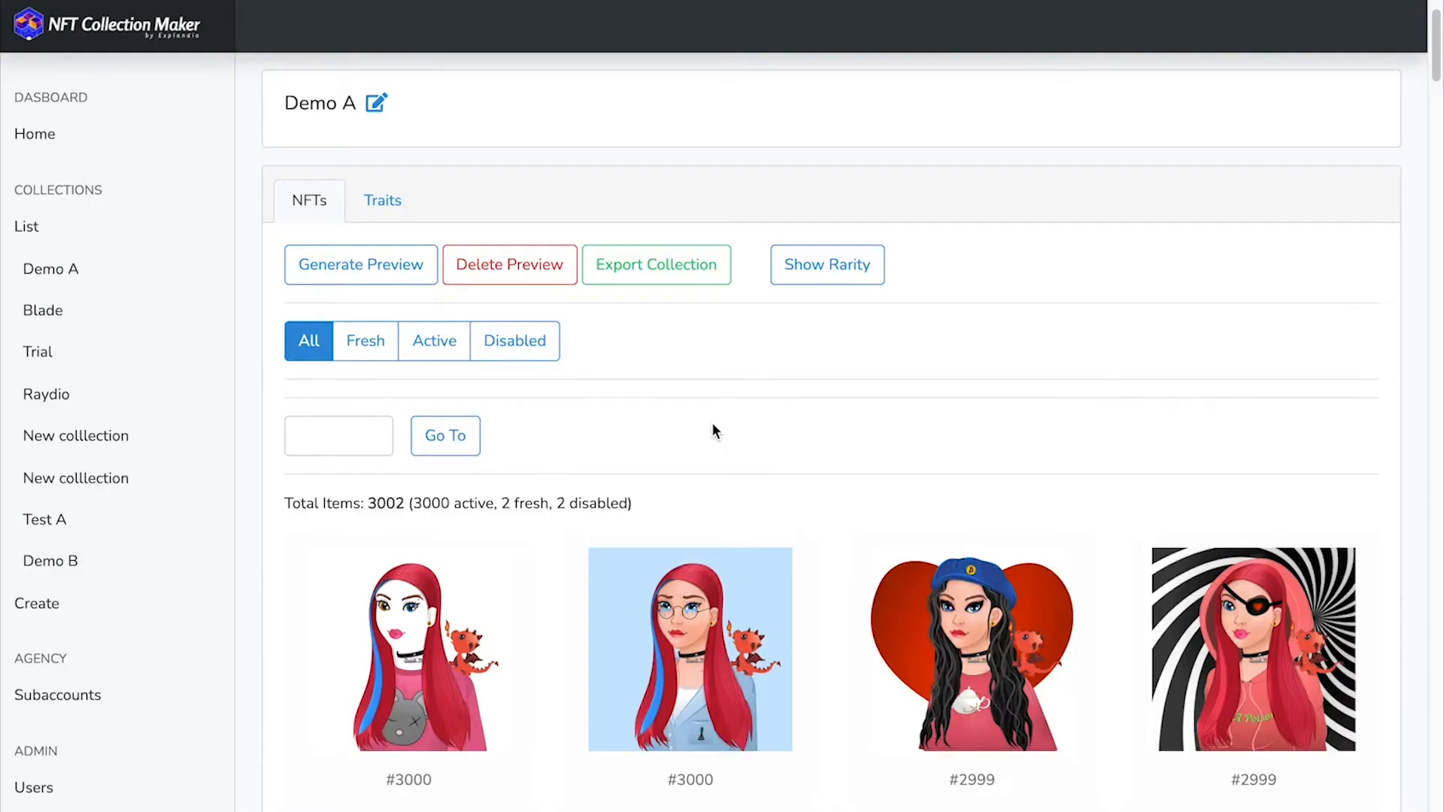
- Filter the Demo A collection to its Fresh NFTs and view the newly generated replacements
scroll(722, 421, "down", 1)
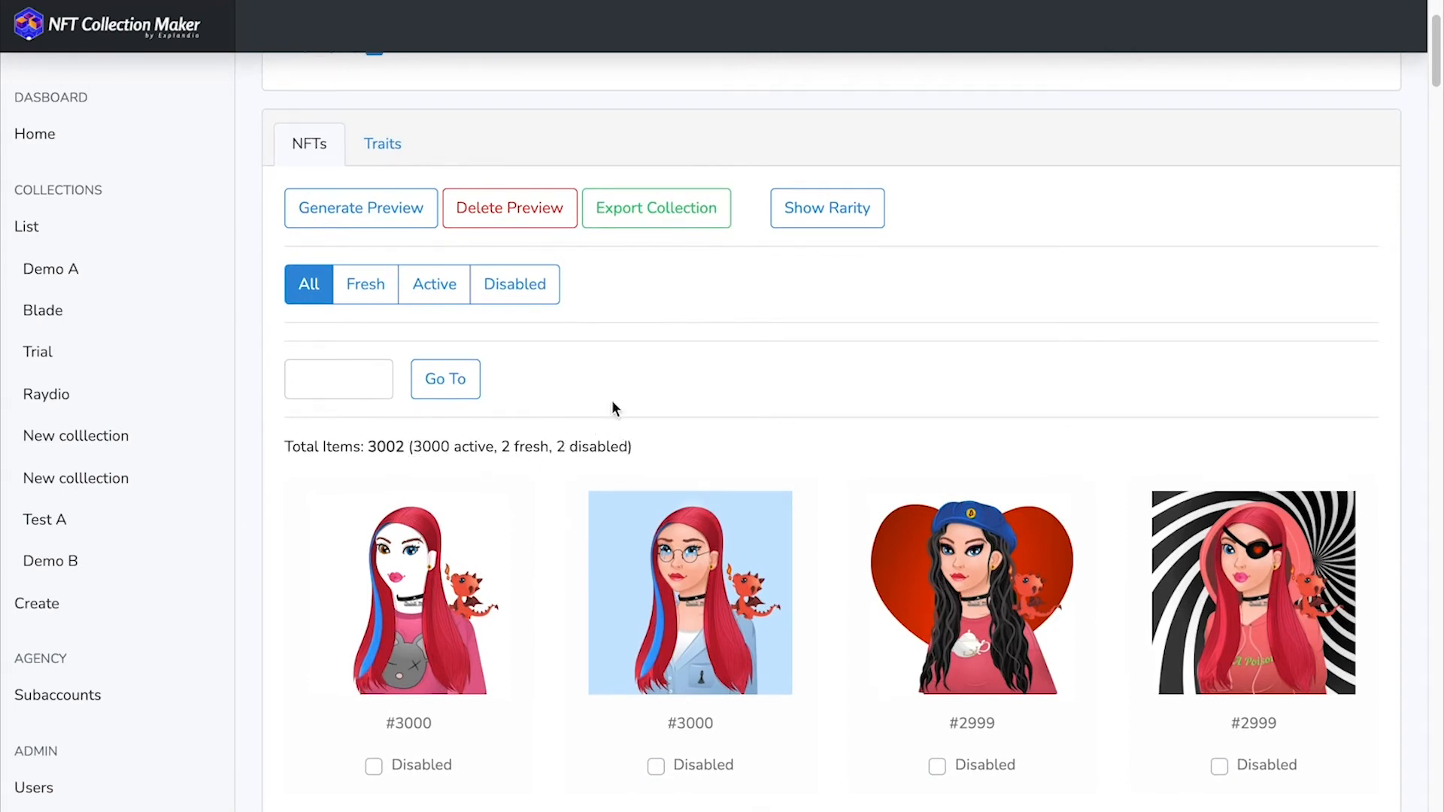
left_click(366, 300)
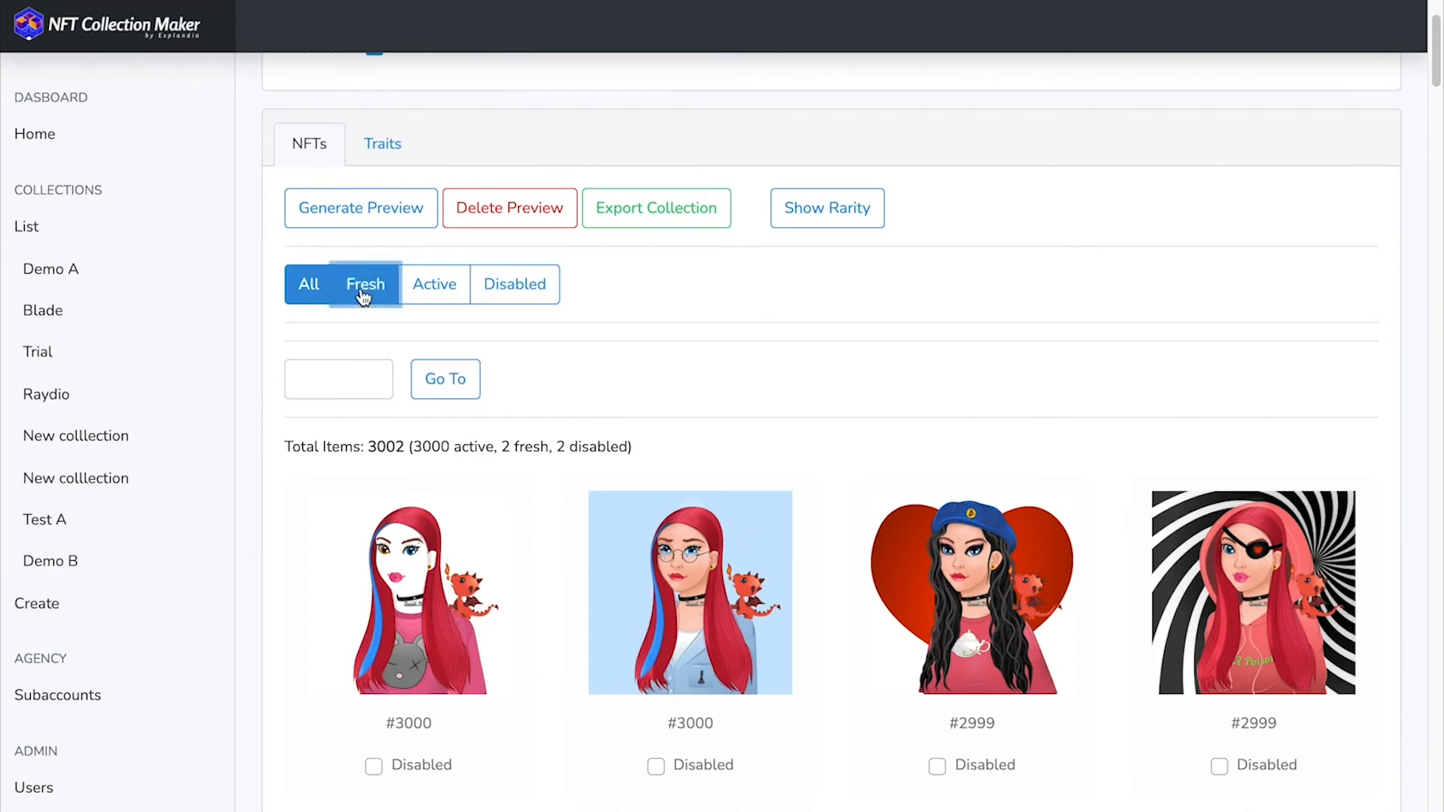
scroll(613, 442, "down", 2)
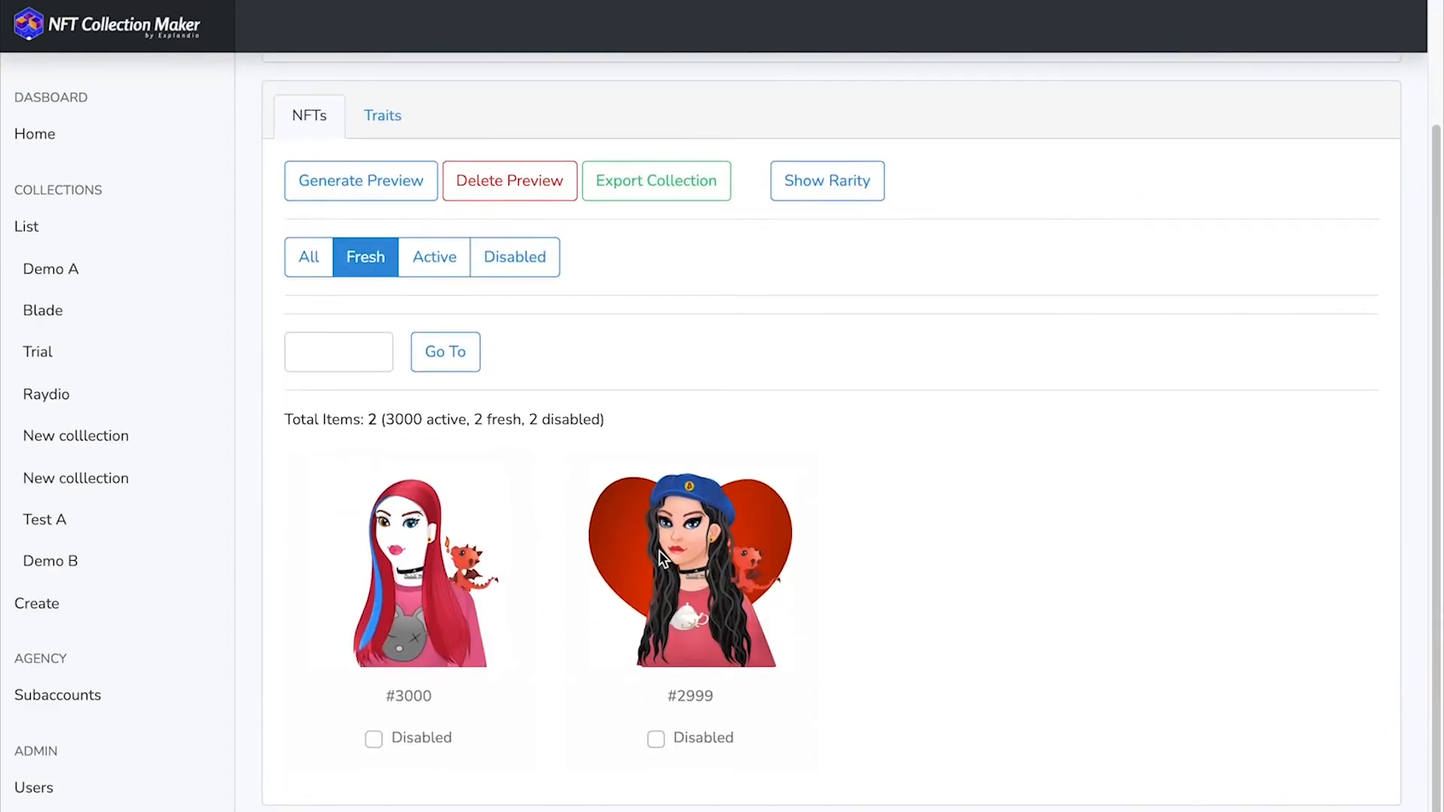
- Show all Demo A NFTs again and look through the active and disabled ones
left_click(309, 256)
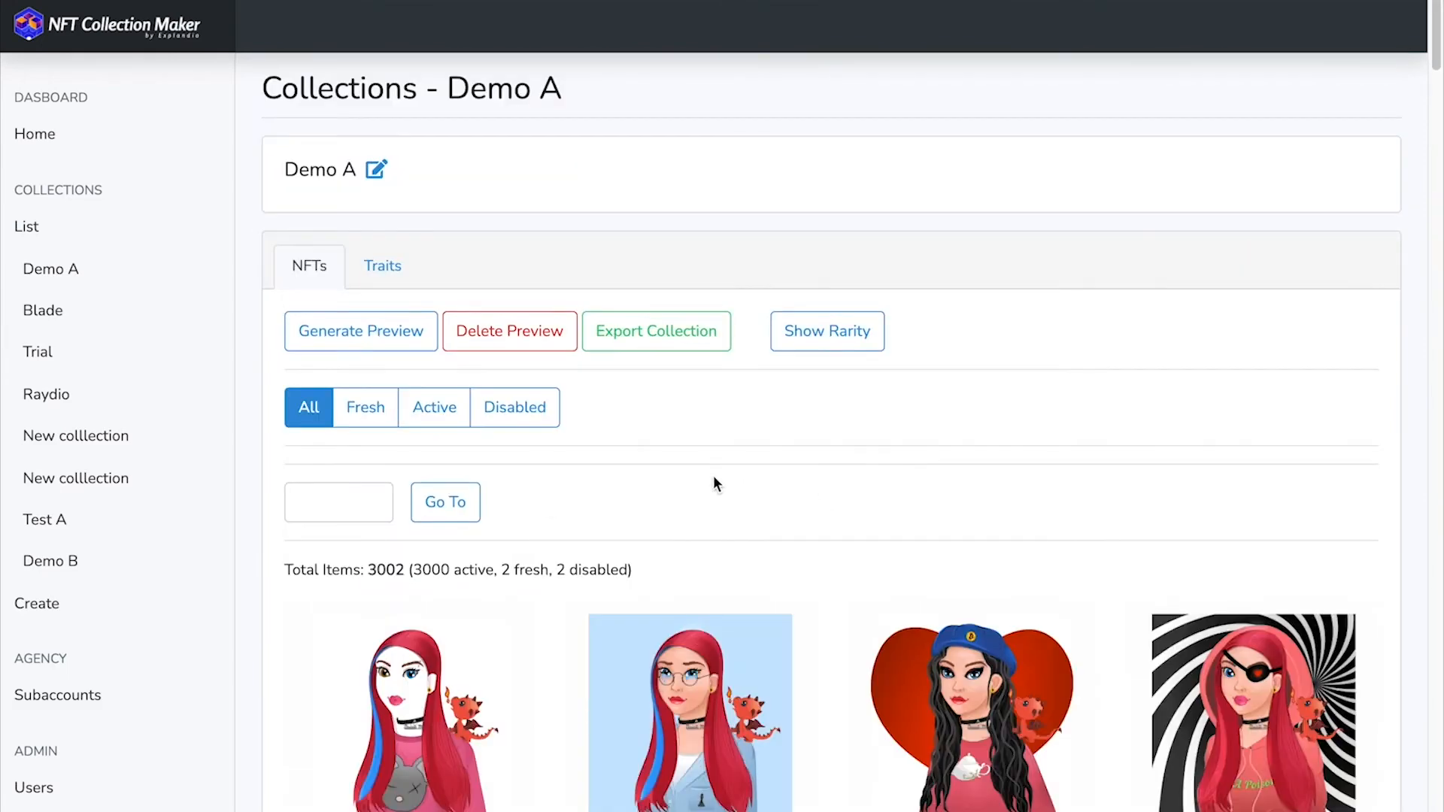
scroll(696, 481, "down", 6)
scroll(697, 476, "down", 4)
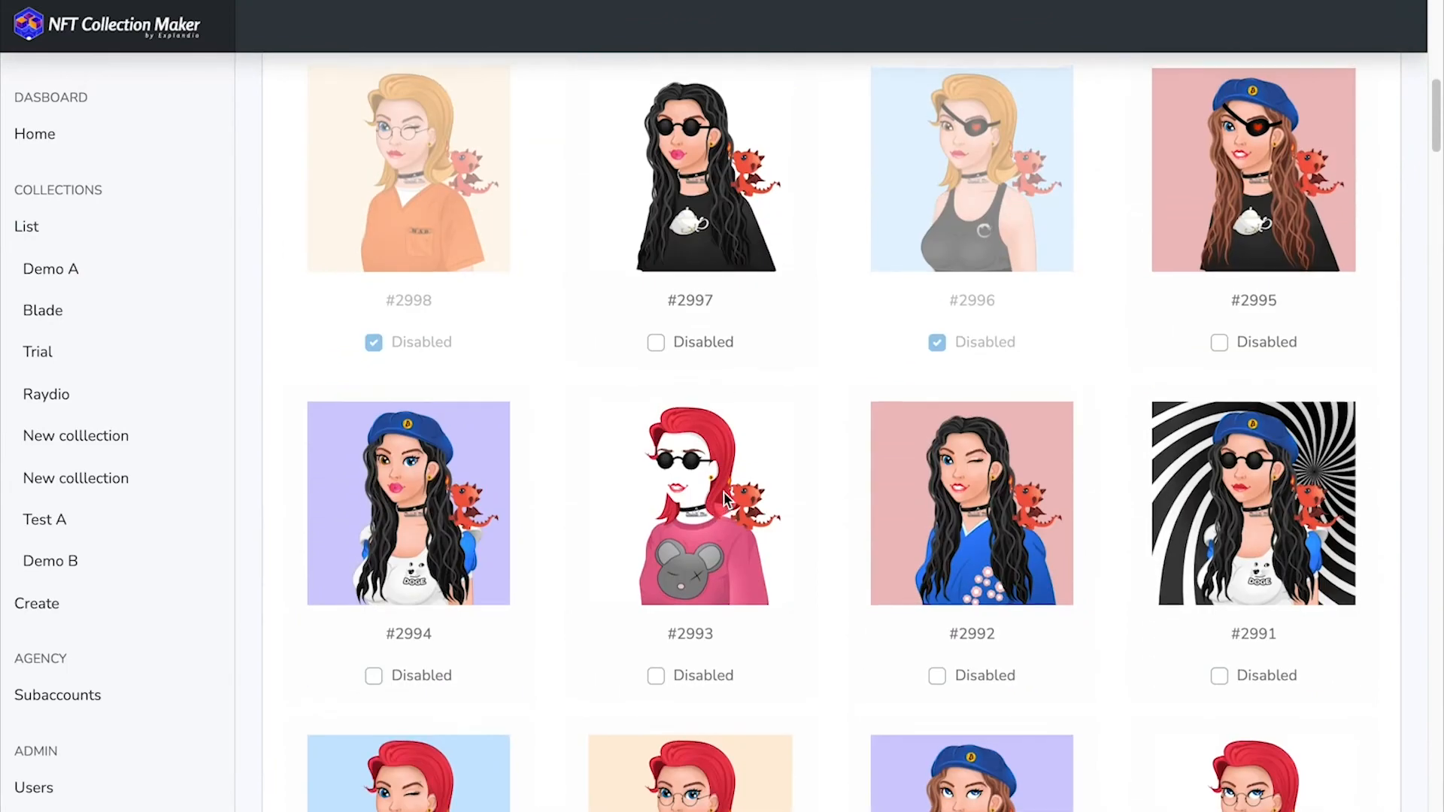
scroll(723, 493, "up", 4)
scroll(726, 499, "up", 6)
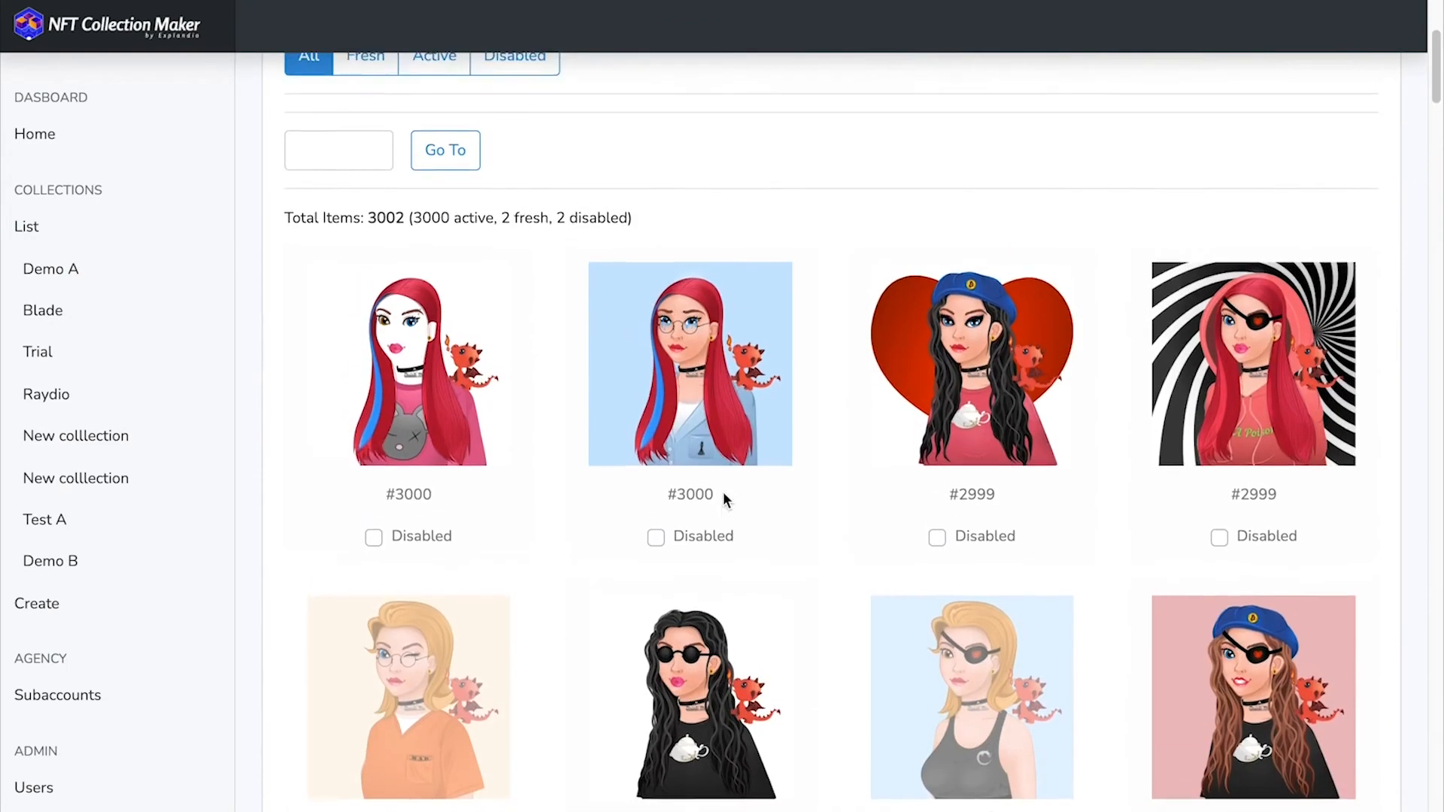
scroll(724, 500, "up", 1)
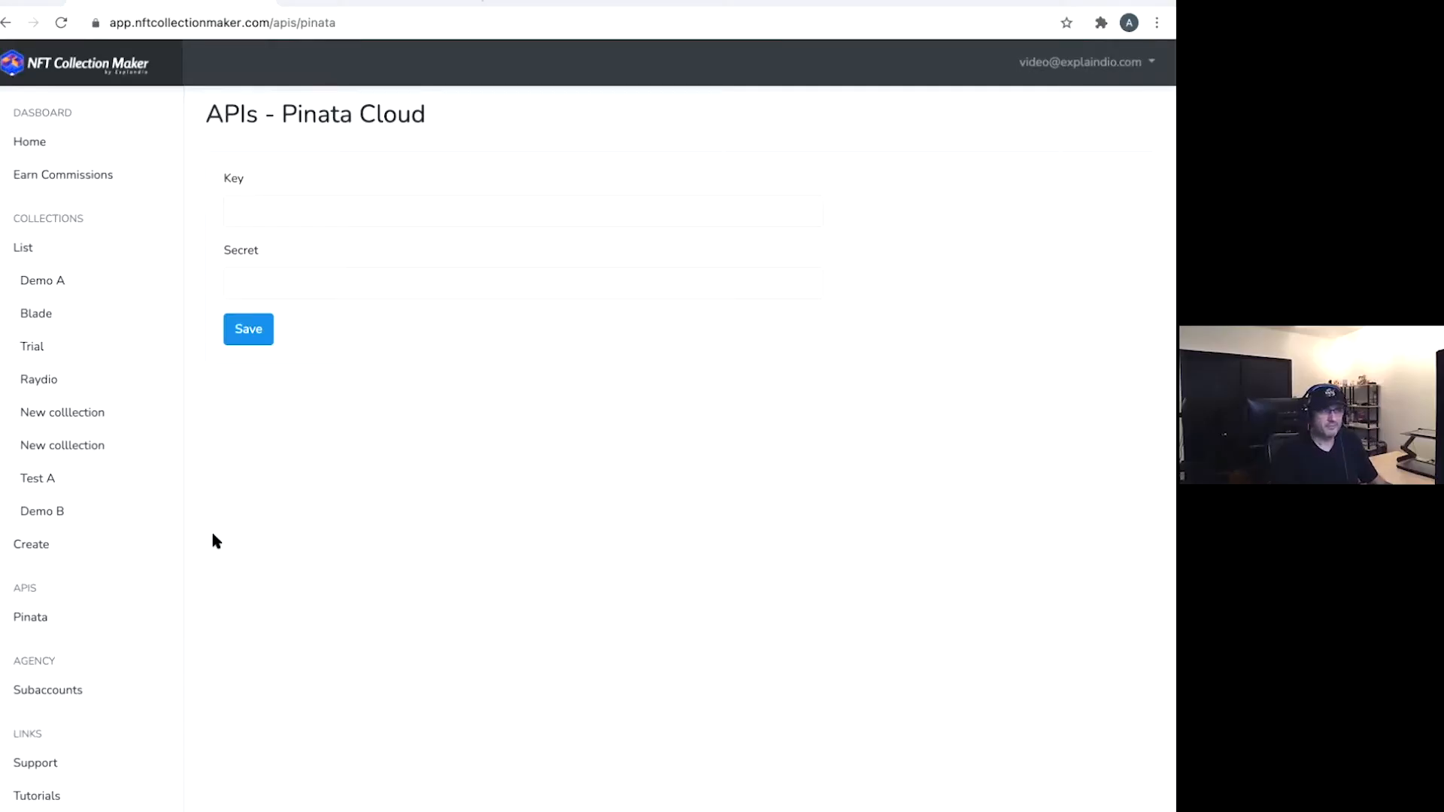
- Open the Demo A collection from the Pinata Cloud API page and view its NFTs
left_click(58, 285)
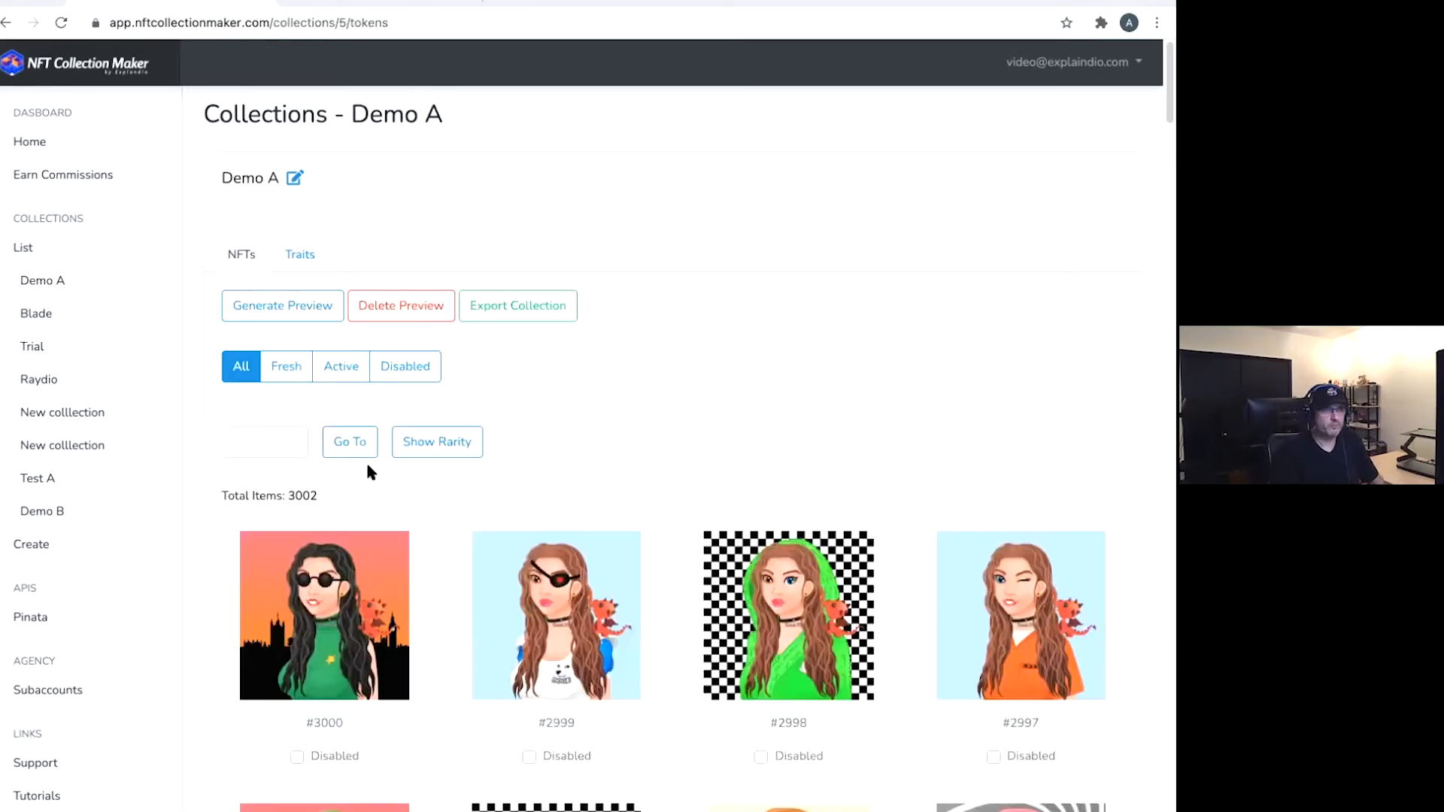
scroll(421, 487, "down", 3)
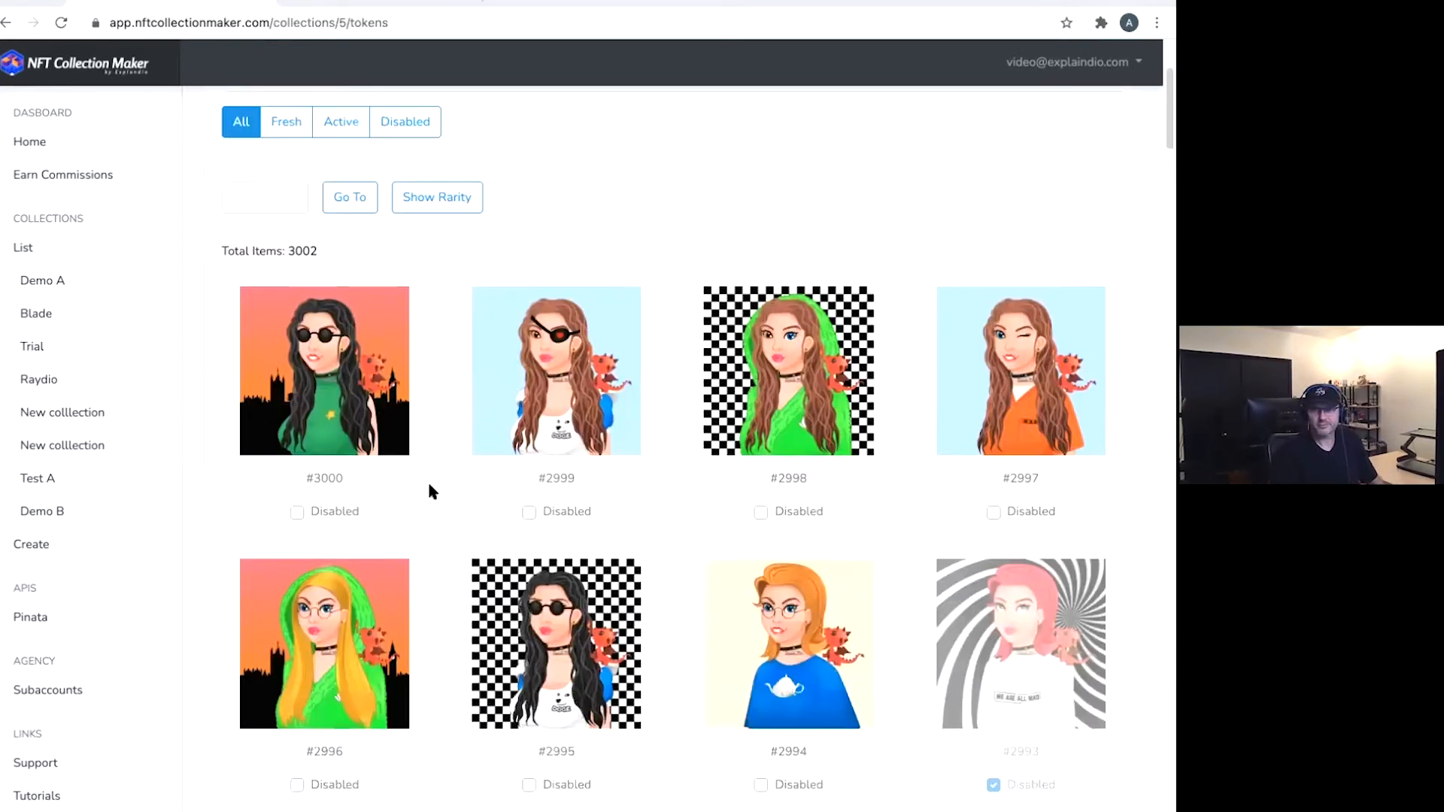